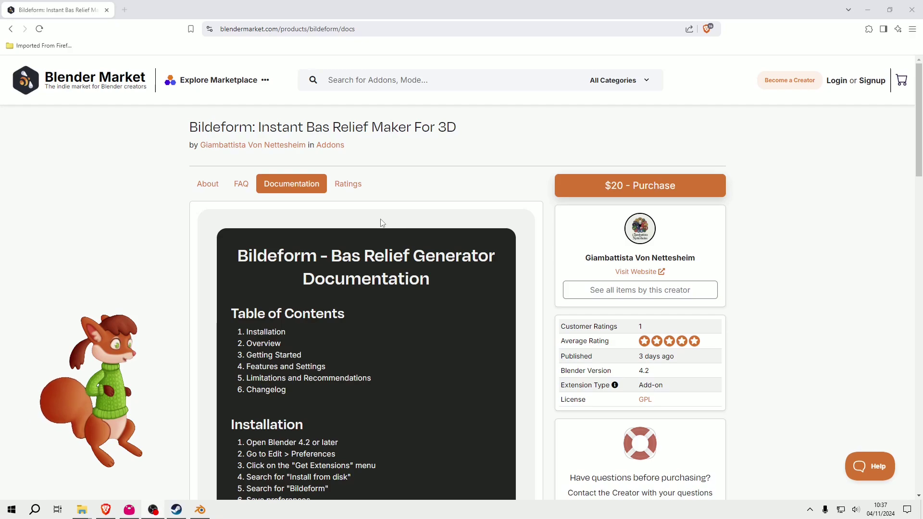
Step: Read through the Bildeform documentation page on Blender Market
{"action": "scroll", "coordinate": [409, 301], "scroll_direction": "down", "scroll_amount": 1}
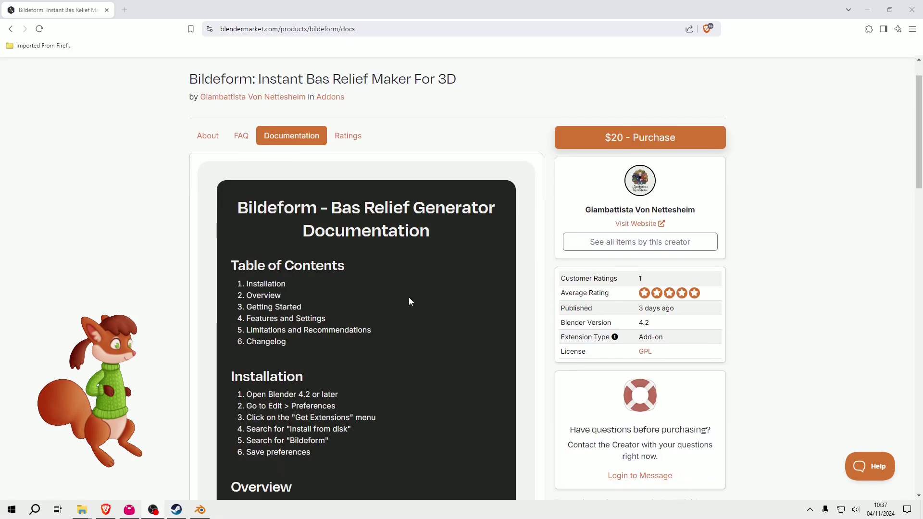
{"action": "scroll", "coordinate": [408, 301], "scroll_direction": "up", "scroll_amount": 1}
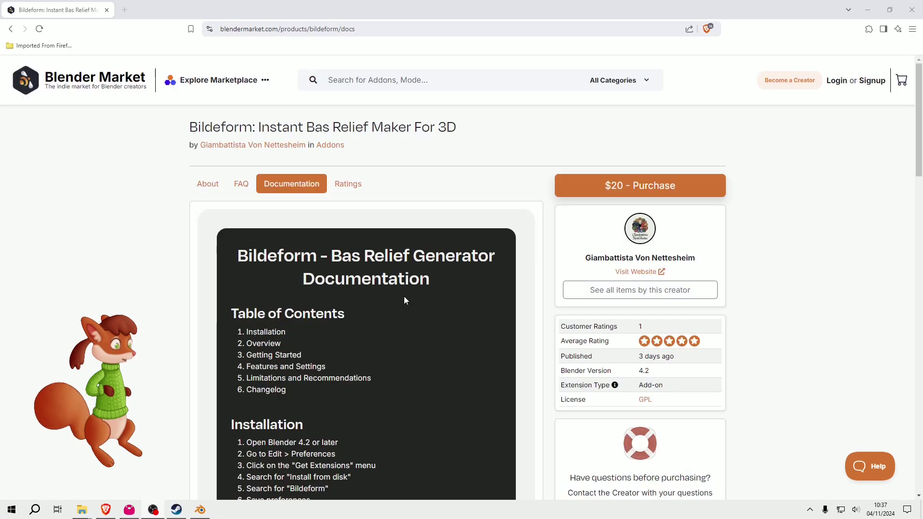
{"action": "scroll", "coordinate": [404, 300], "scroll_direction": "down", "scroll_amount": 2}
{"action": "scroll", "coordinate": [402, 299], "scroll_direction": "down", "scroll_amount": 2}
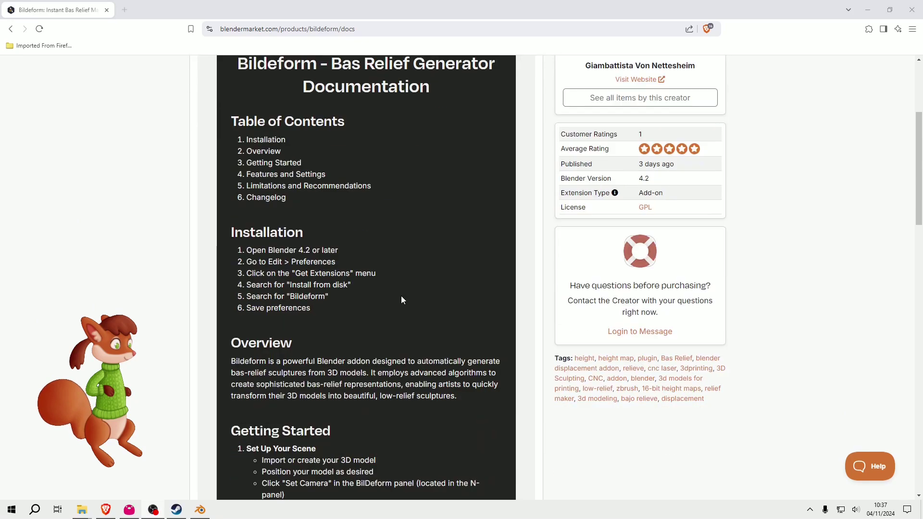
{"action": "scroll", "coordinate": [395, 300], "scroll_direction": "up", "scroll_amount": 3}
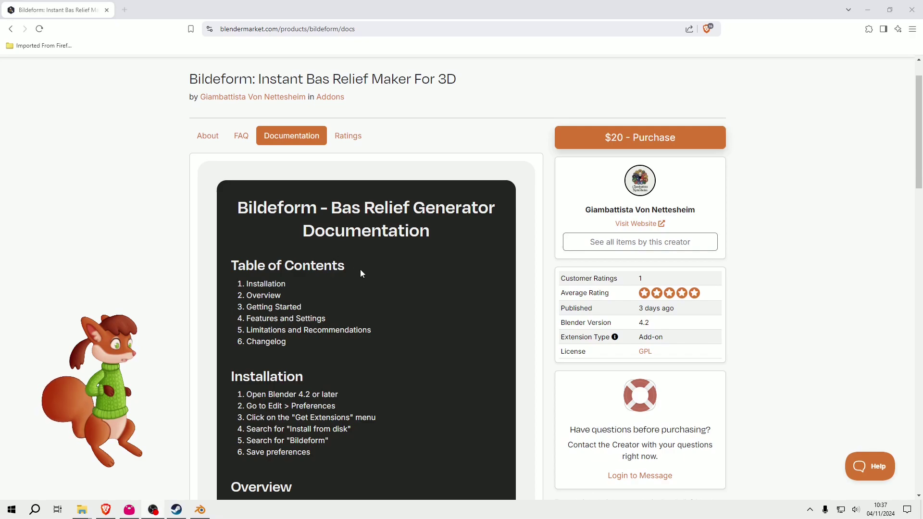
{"action": "scroll", "coordinate": [342, 325], "scroll_direction": "down", "scroll_amount": 7}
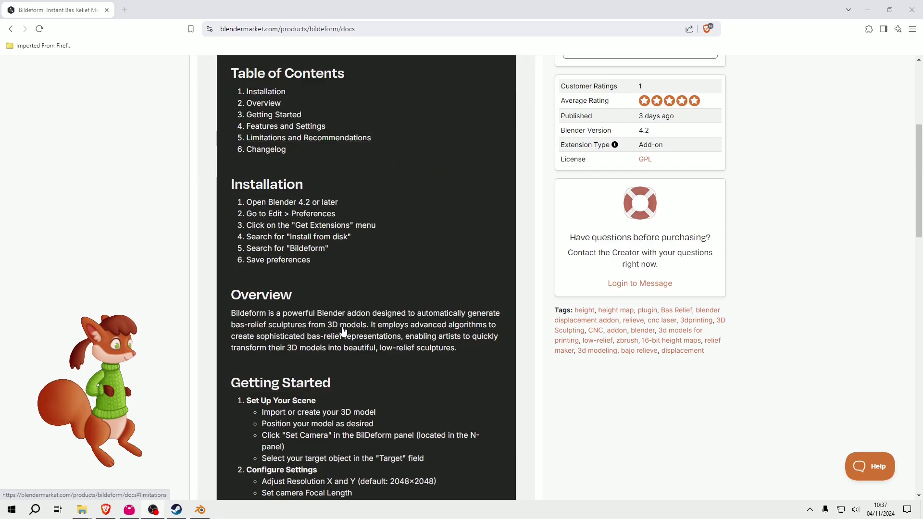
{"action": "scroll", "coordinate": [342, 329], "scroll_direction": "up", "scroll_amount": 1}
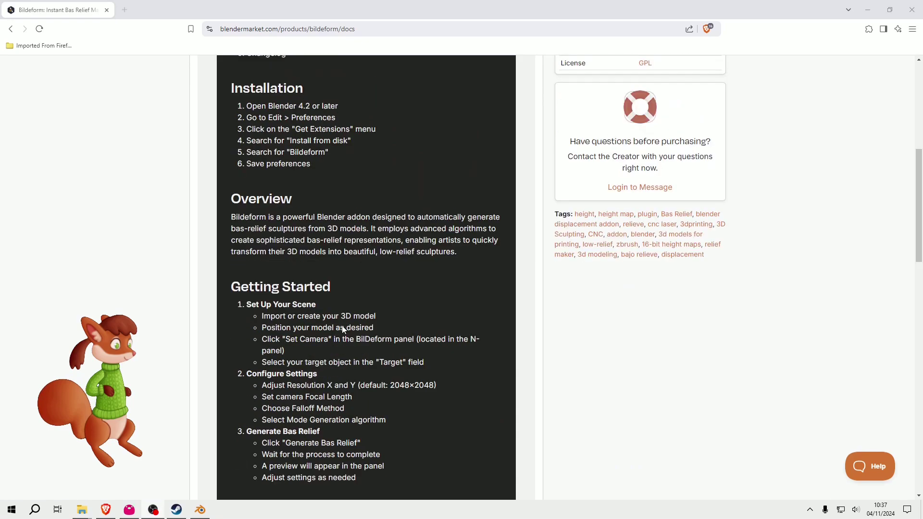
{"action": "scroll", "coordinate": [343, 329], "scroll_direction": "down", "scroll_amount": 5}
{"action": "scroll", "coordinate": [345, 330], "scroll_direction": "down", "scroll_amount": 3}
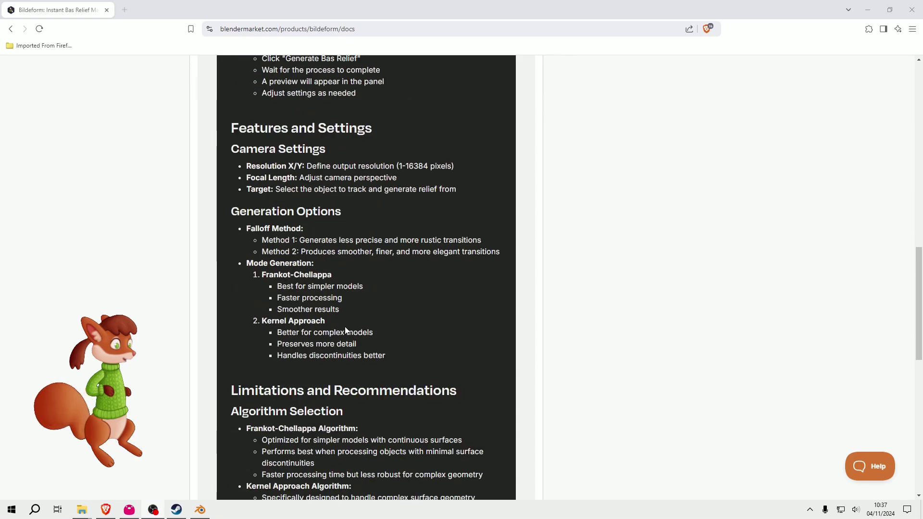
{"action": "scroll", "coordinate": [345, 331], "scroll_direction": "up", "scroll_amount": 2}
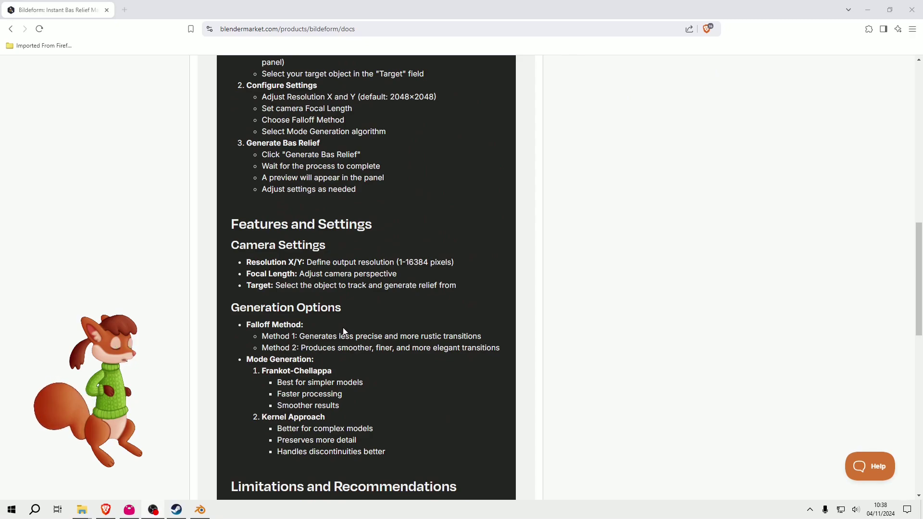
{"action": "scroll", "coordinate": [340, 329], "scroll_direction": "down", "scroll_amount": 3}
{"action": "scroll", "coordinate": [341, 329], "scroll_direction": "down", "scroll_amount": 3}
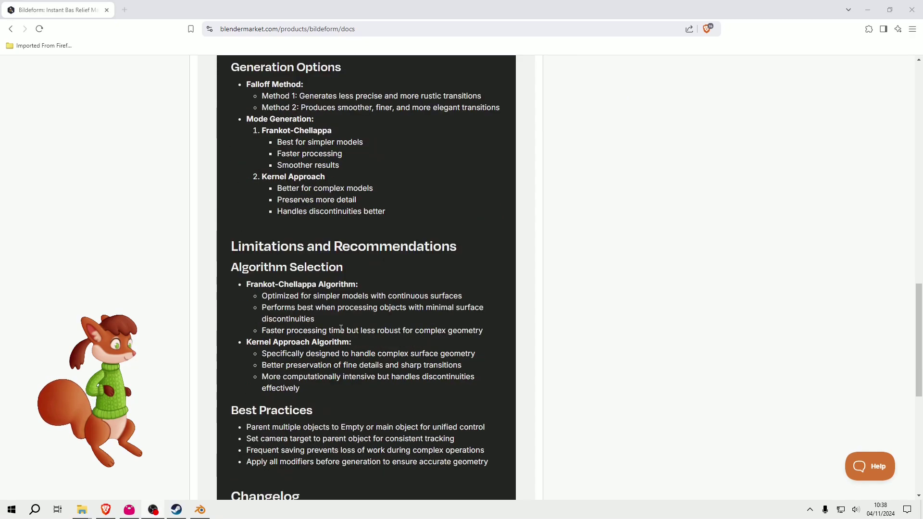
{"action": "scroll", "coordinate": [341, 329], "scroll_direction": "up", "scroll_amount": 4}
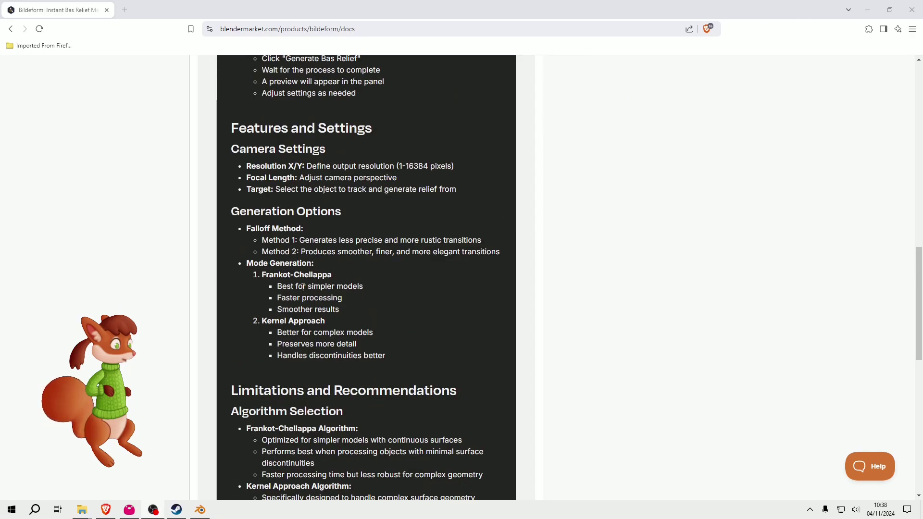
{"action": "scroll", "coordinate": [312, 323], "scroll_direction": "down", "scroll_amount": 1}
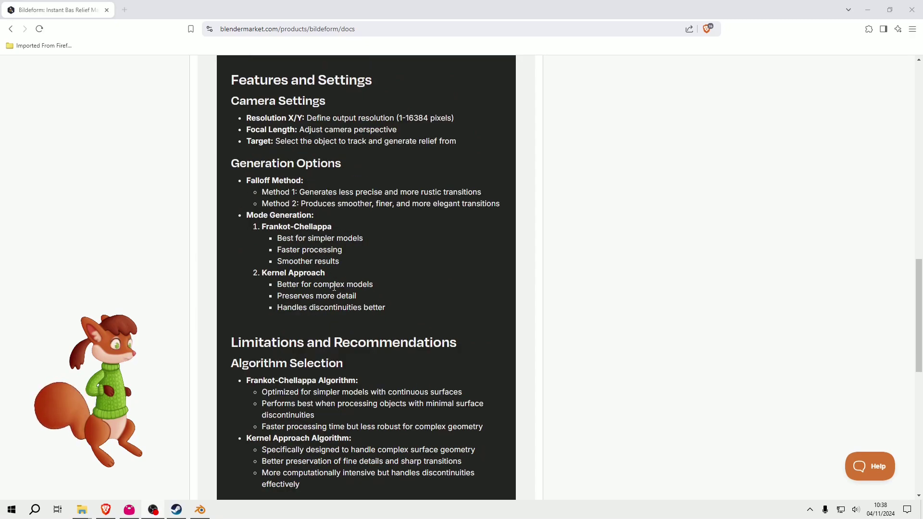
{"action": "scroll", "coordinate": [334, 286], "scroll_direction": "down", "scroll_amount": 9}
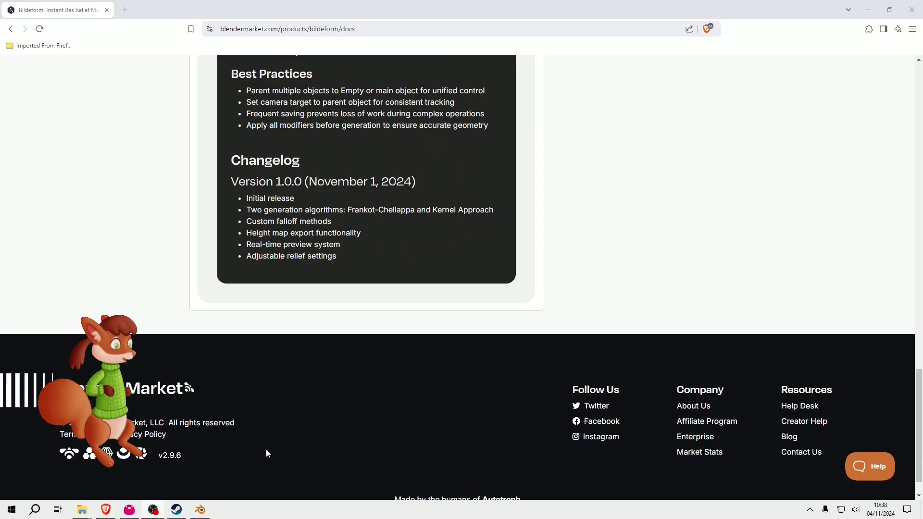
{"action": "scroll", "coordinate": [401, 345], "scroll_direction": "up", "scroll_amount": 17}
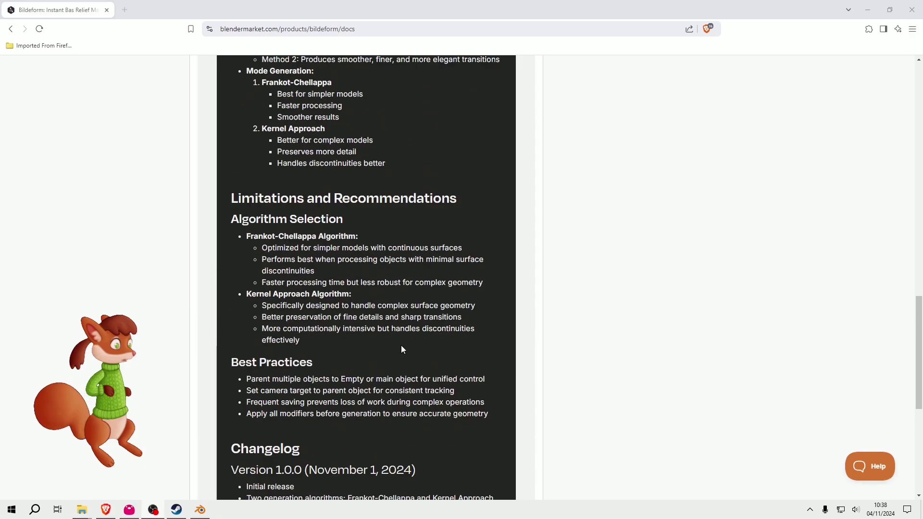
{"action": "scroll", "coordinate": [399, 359], "scroll_direction": "up", "scroll_amount": 6}
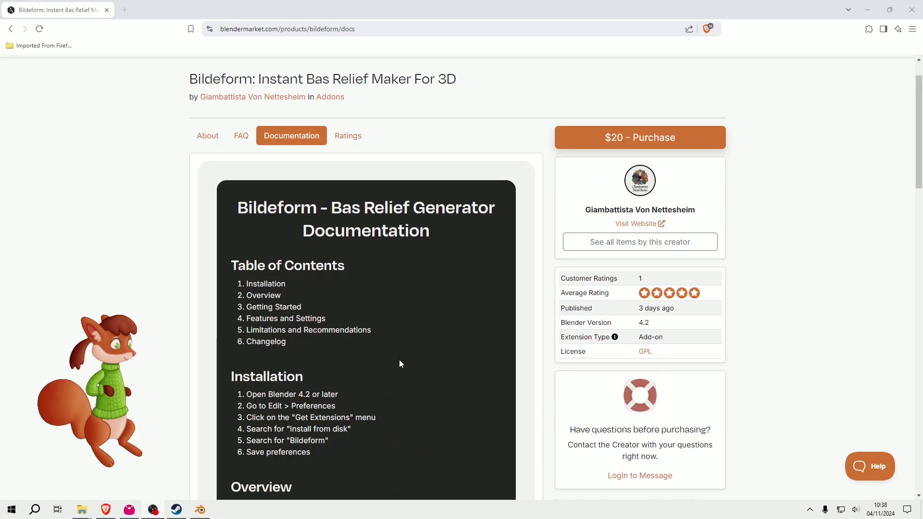
Step: Review Bildeform's About page: its features, demo video and comparison with traditional methods
{"action": "left_click", "coordinate": [210, 139]}
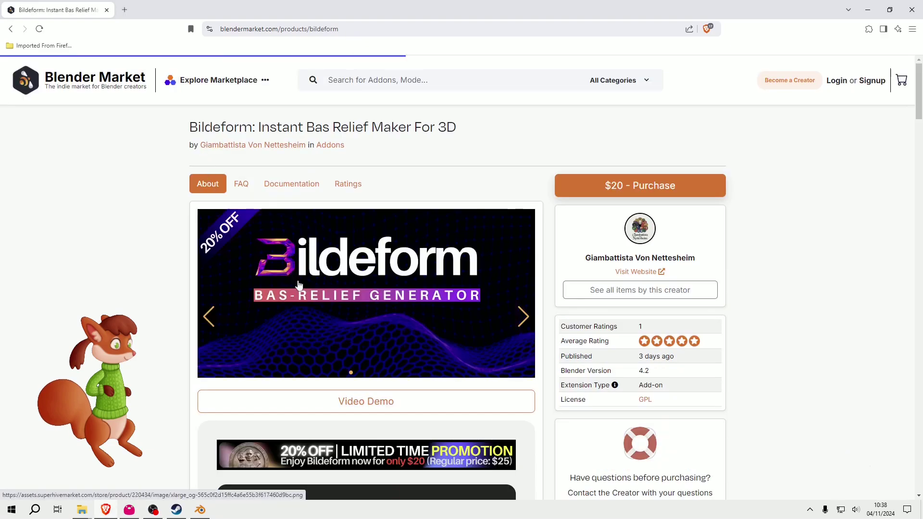
{"action": "scroll", "coordinate": [303, 318], "scroll_direction": "down", "scroll_amount": 3}
{"action": "scroll", "coordinate": [302, 318], "scroll_direction": "down", "scroll_amount": 9}
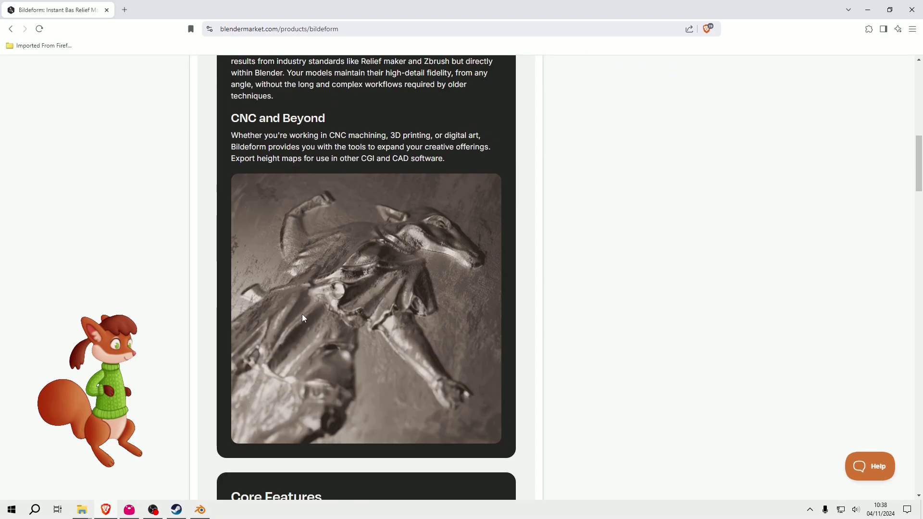
{"action": "scroll", "coordinate": [303, 318], "scroll_direction": "down", "scroll_amount": 8}
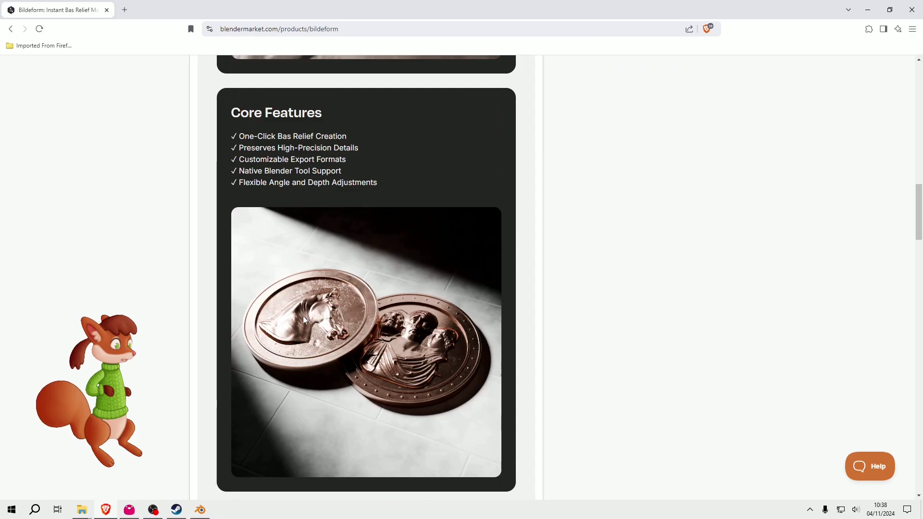
{"action": "scroll", "coordinate": [303, 319], "scroll_direction": "down", "scroll_amount": 15}
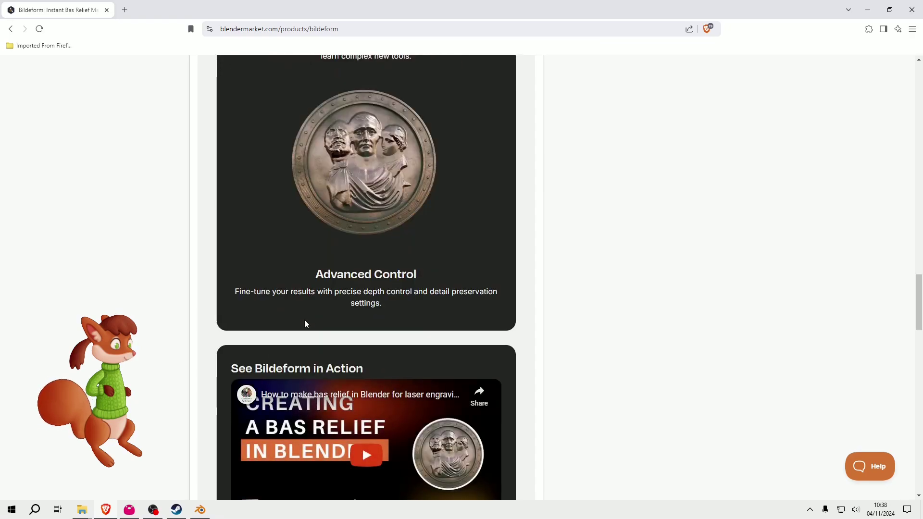
{"action": "scroll", "coordinate": [306, 324], "scroll_direction": "down", "scroll_amount": 3}
{"action": "scroll", "coordinate": [305, 325], "scroll_direction": "down", "scroll_amount": 3}
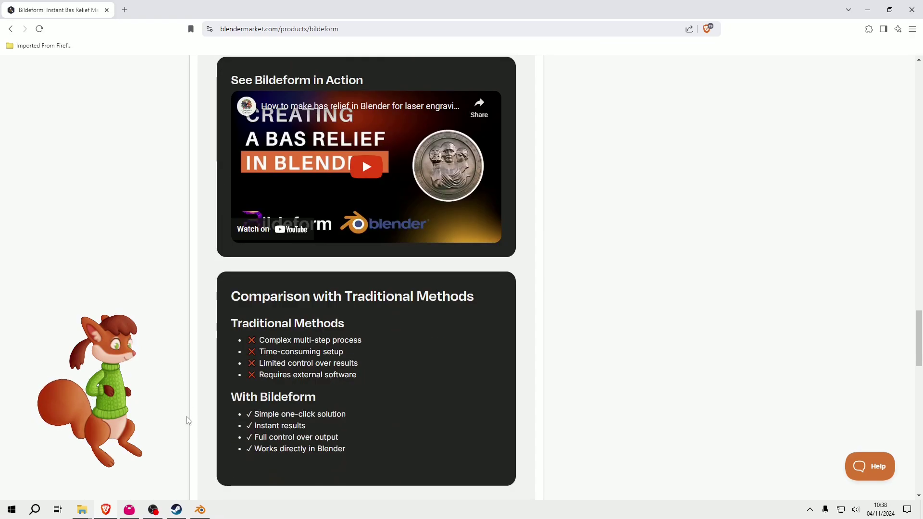
{"action": "left_click", "coordinate": [203, 514]}
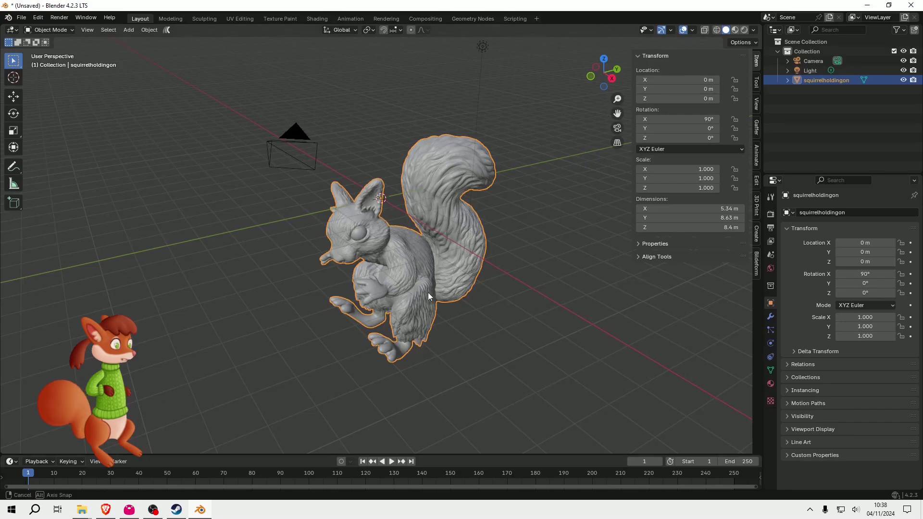
{"action": "middle_click_drag", "start_coordinate": [427, 292], "coordinate": [467, 273]}
{"action": "scroll", "coordinate": [397, 287], "scroll_direction": "up", "scroll_amount": 4}
{"action": "scroll", "coordinate": [398, 285], "scroll_direction": "down", "scroll_amount": 3}
{"action": "scroll", "coordinate": [467, 273], "scroll_direction": "up", "scroll_amount": 1}
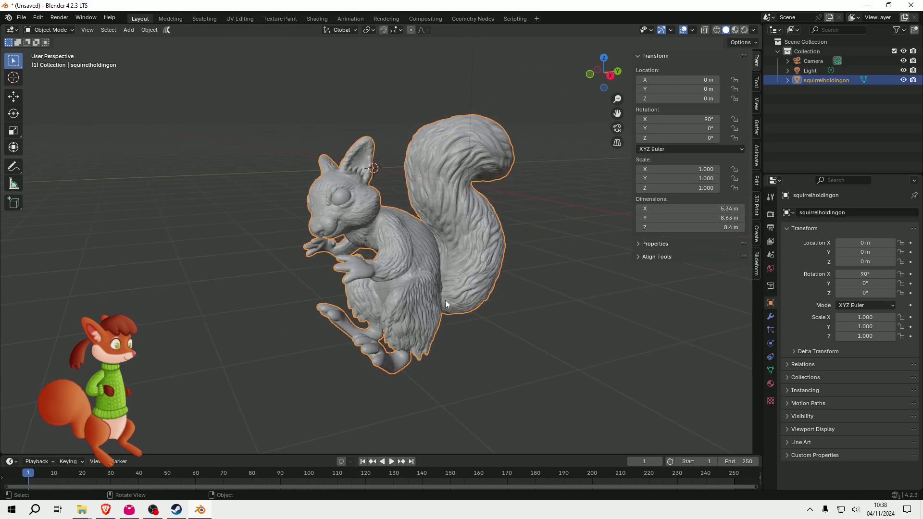
{"action": "middle_click_drag", "start_coordinate": [459, 306], "coordinate": [474, 267]}
{"action": "left_click", "coordinate": [22, 17]}
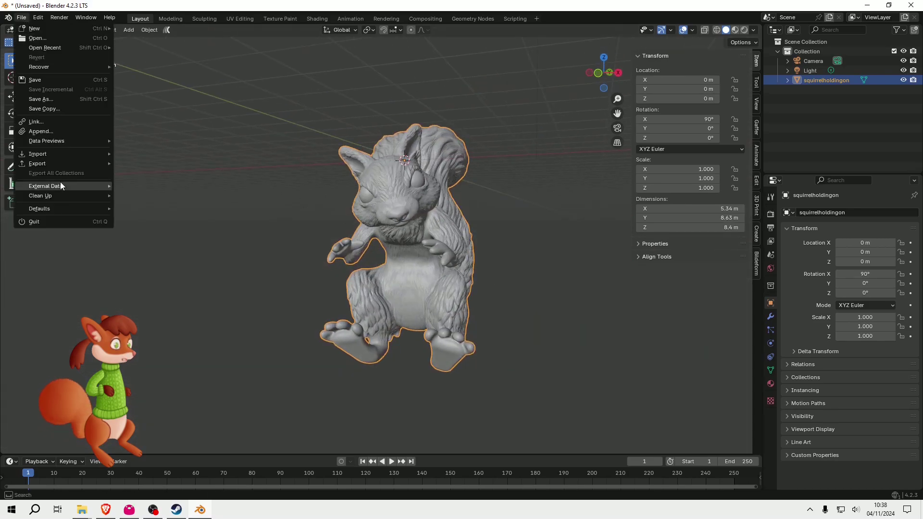
{"action": "mouse_move", "coordinate": [52, 153]}
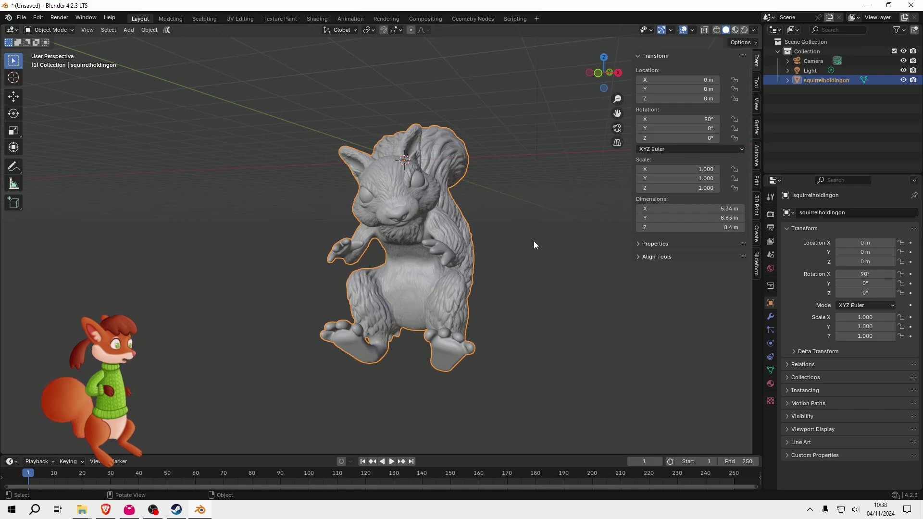
{"action": "key", "text": "n"}
{"action": "key", "text": "n"}
{"action": "left_click", "coordinate": [37, 18]}
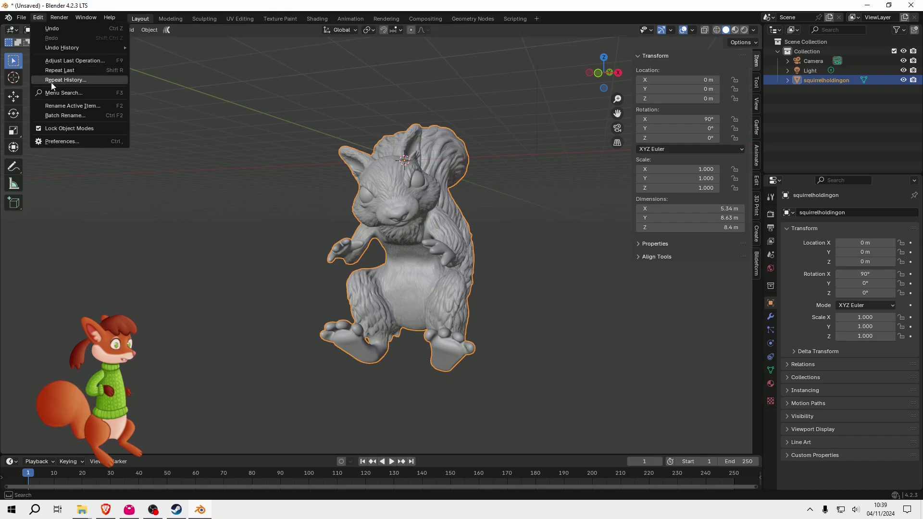
{"action": "left_click", "coordinate": [23, 11]}
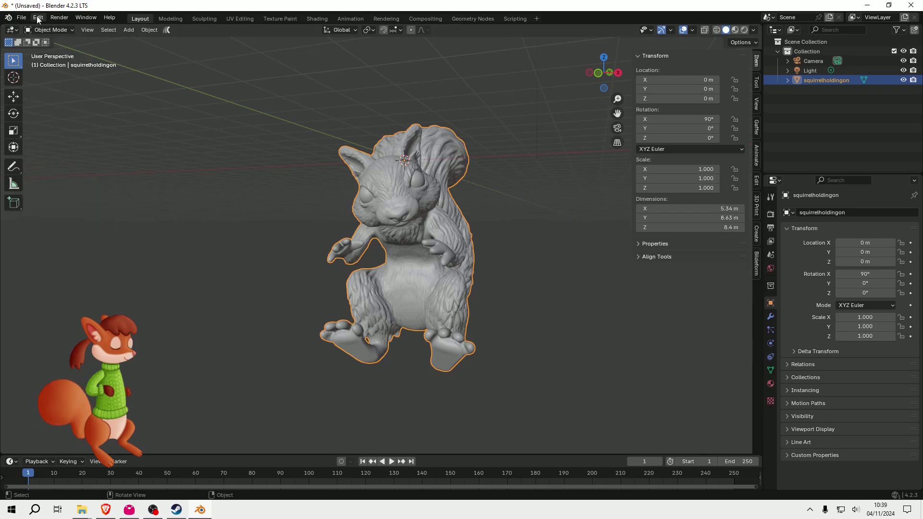
{"action": "left_click", "coordinate": [38, 18]}
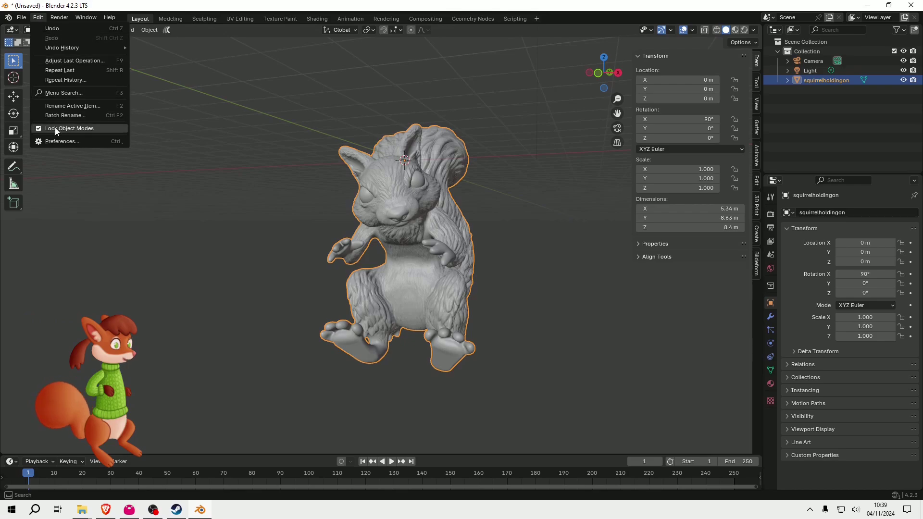
{"action": "left_click", "coordinate": [53, 140]}
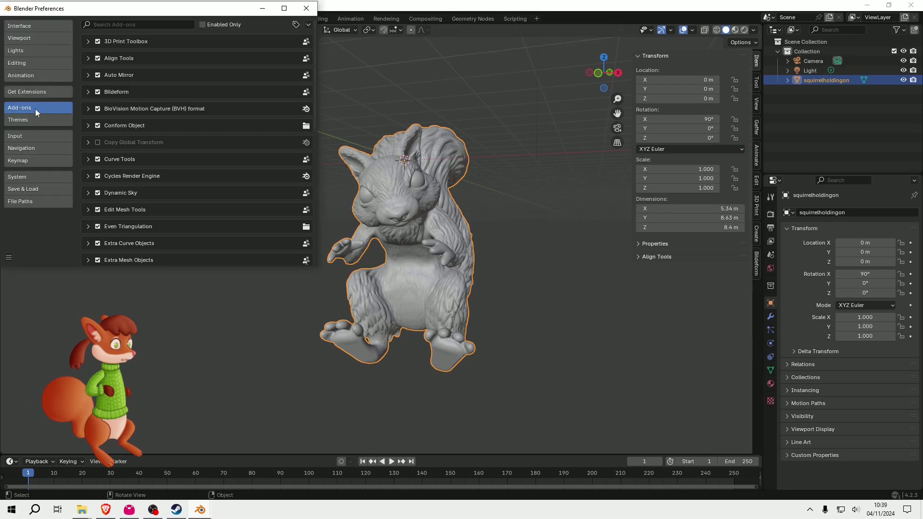
{"action": "left_click", "coordinate": [308, 24]}
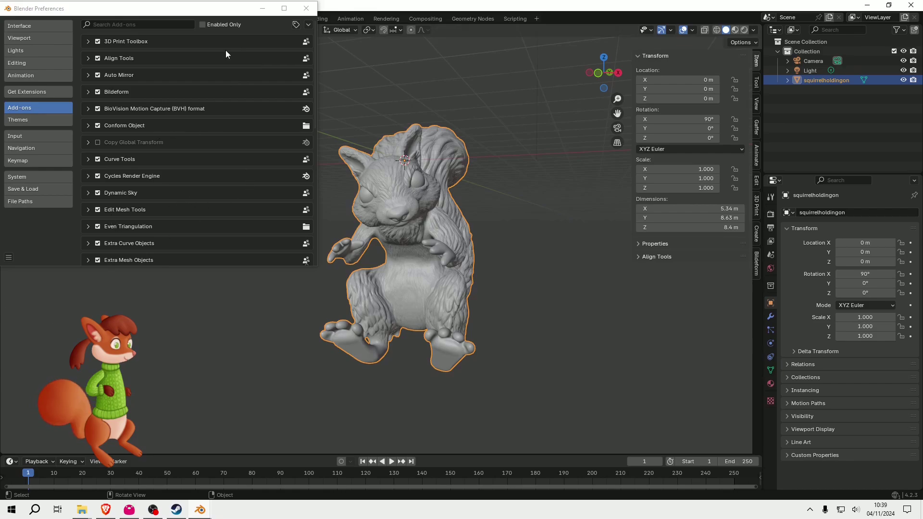
Step: Close Preferences and bring up the Bildeform sidebar panel with the squirrel in view
{"action": "left_click", "coordinate": [306, 8]}
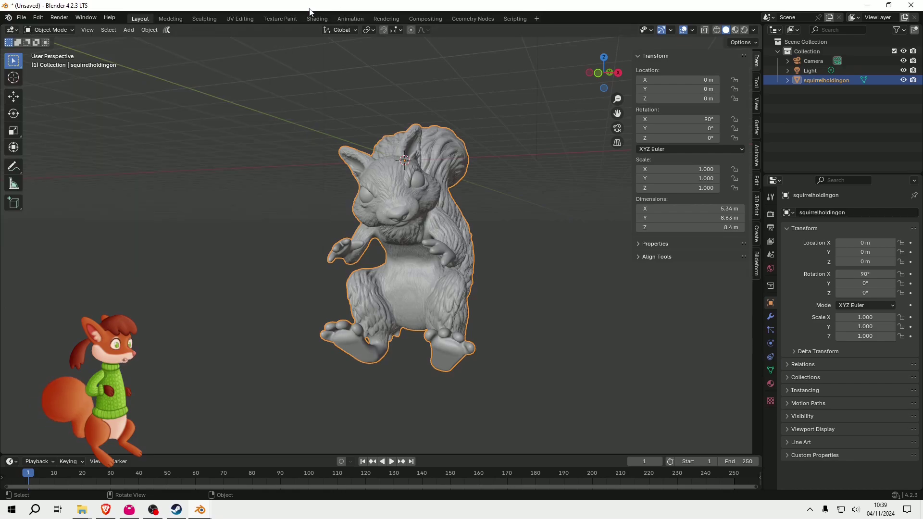
{"action": "left_click", "coordinate": [756, 259]}
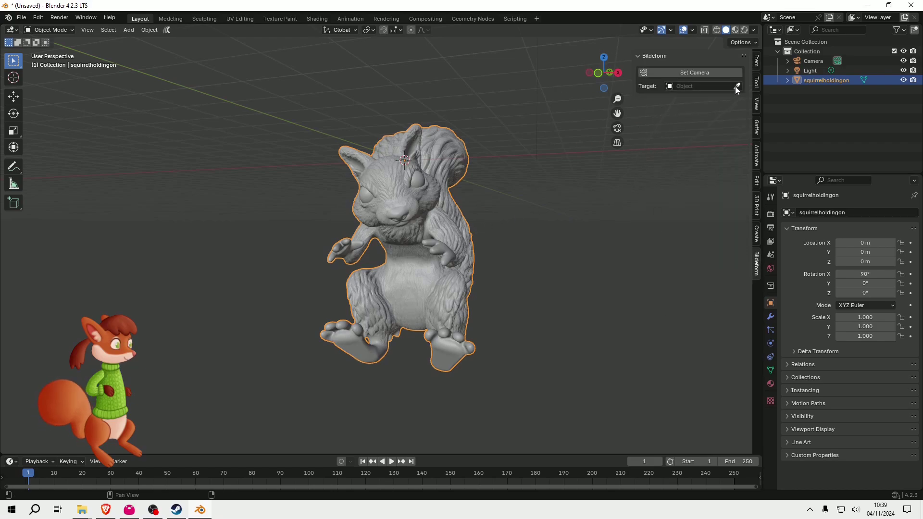
{"action": "middle_click_drag", "start_coordinate": [515, 234], "coordinate": [489, 241]}
{"action": "scroll", "coordinate": [479, 247], "scroll_direction": "up", "scroll_amount": 2}
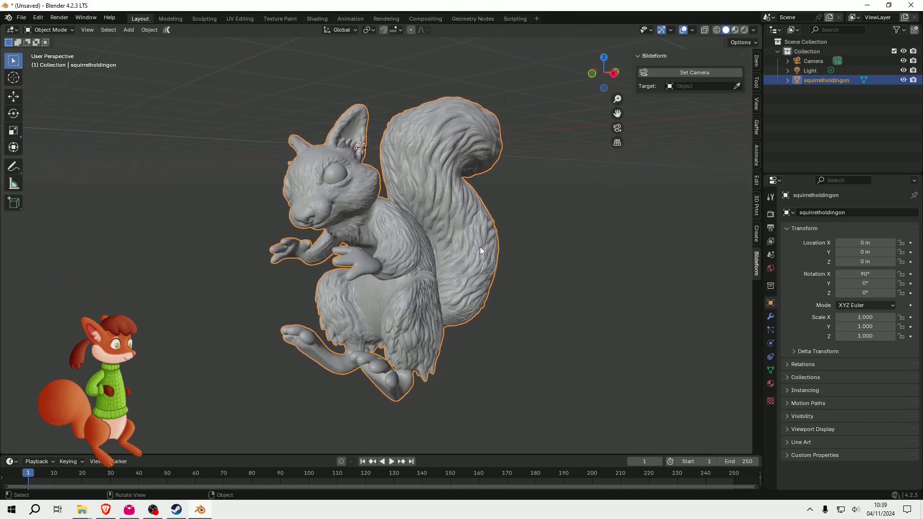
Step: Target squirrelholdingon in Bildeform and create a camera framing it at 2048 × 2048, 50 mm
{"action": "left_click", "coordinate": [737, 86]}
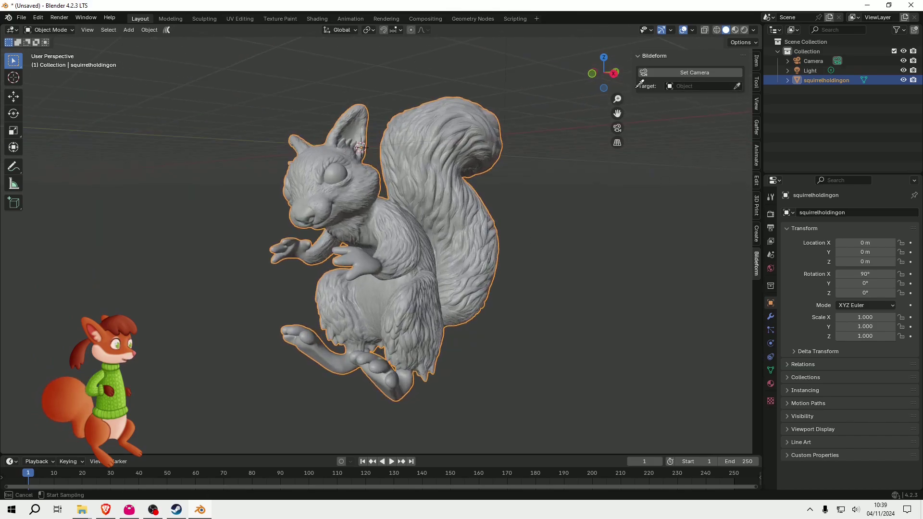
{"action": "left_click", "coordinate": [356, 191]}
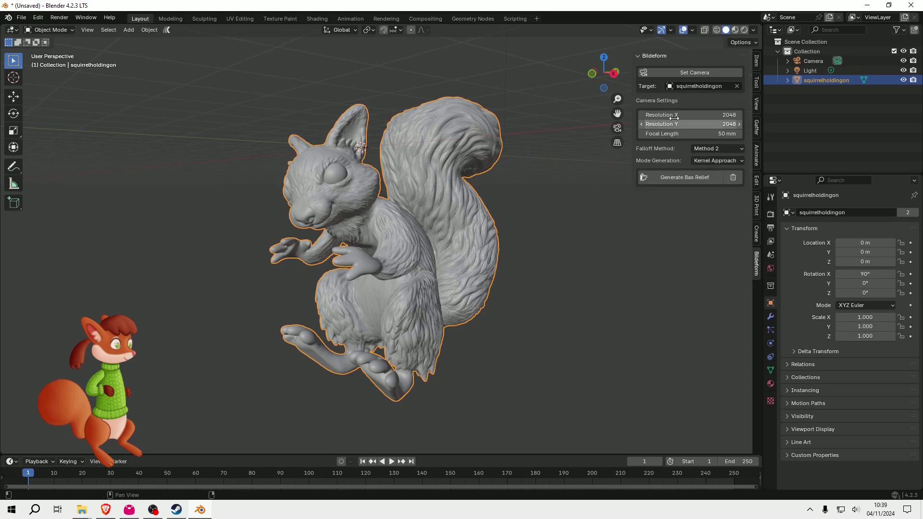
{"action": "left_click", "coordinate": [712, 72]}
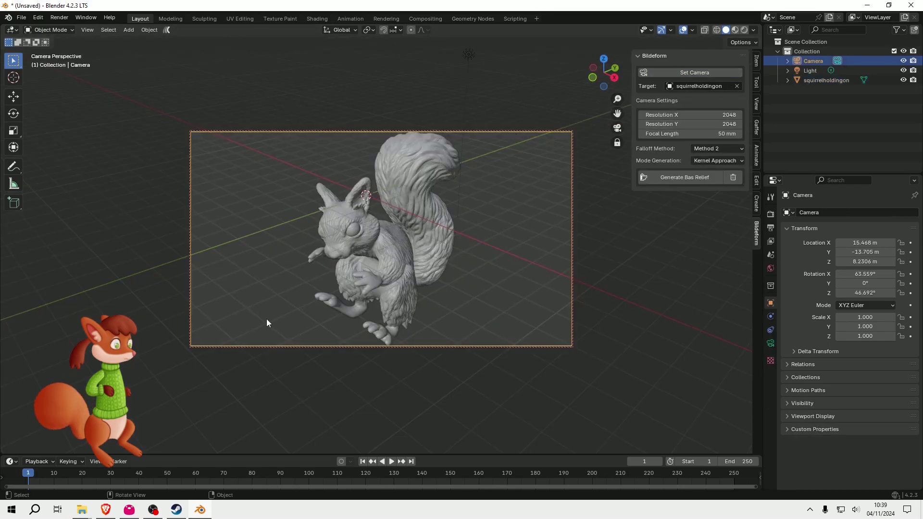
Step: Set the output Resolution Y to 1920 px for a square 1920 × 1920 render
{"action": "left_click", "coordinate": [771, 215]}
{"action": "left_click", "coordinate": [771, 228]}
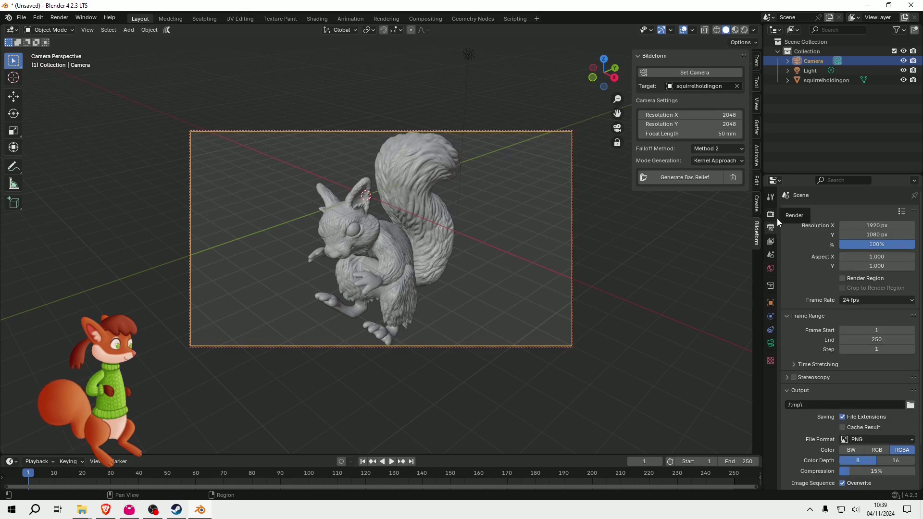
{"action": "left_click", "coordinate": [866, 235]}
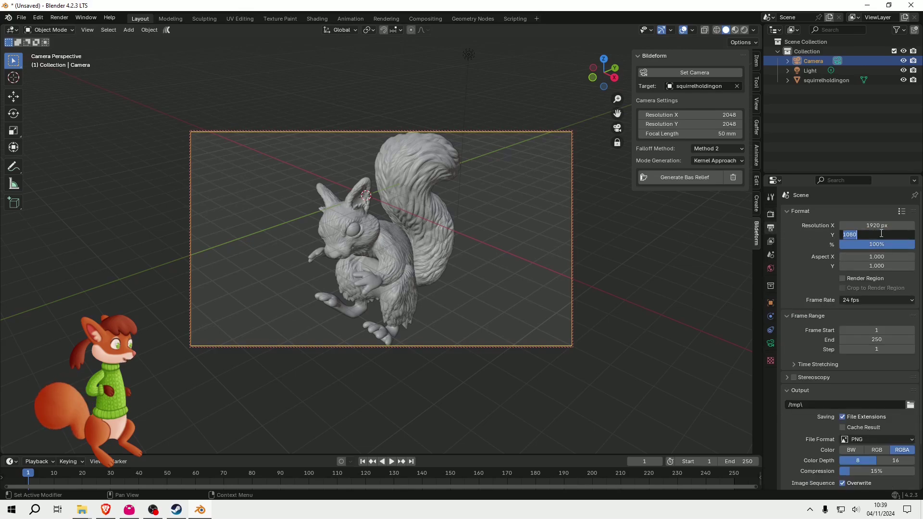
{"action": "type", "text": "1920"}
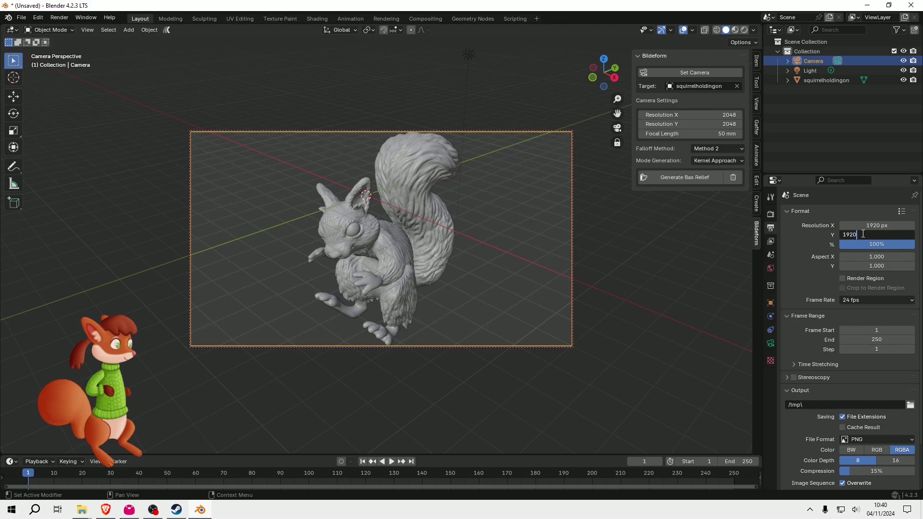
{"action": "key", "text": "Return"}
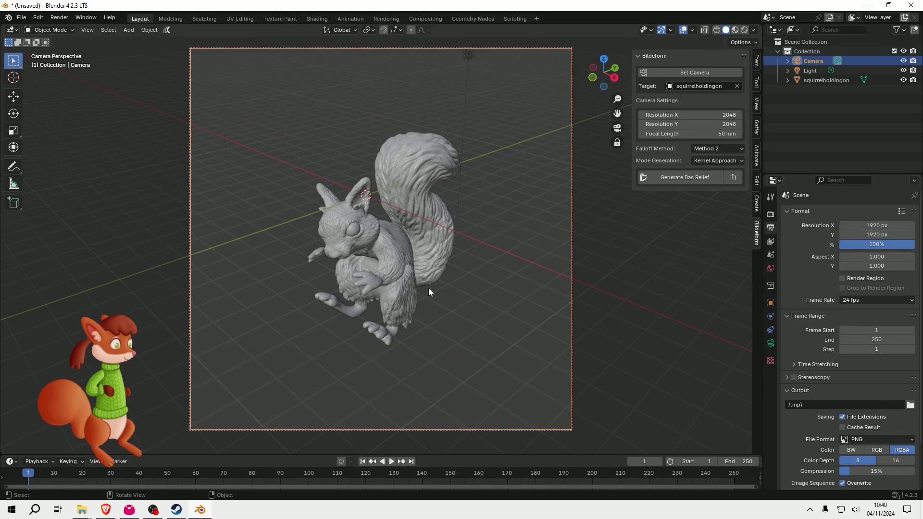
Step: Orbit to a front view of the squirrel and re-run Set Camera so it fills the frame
{"action": "key", "text": "g"}
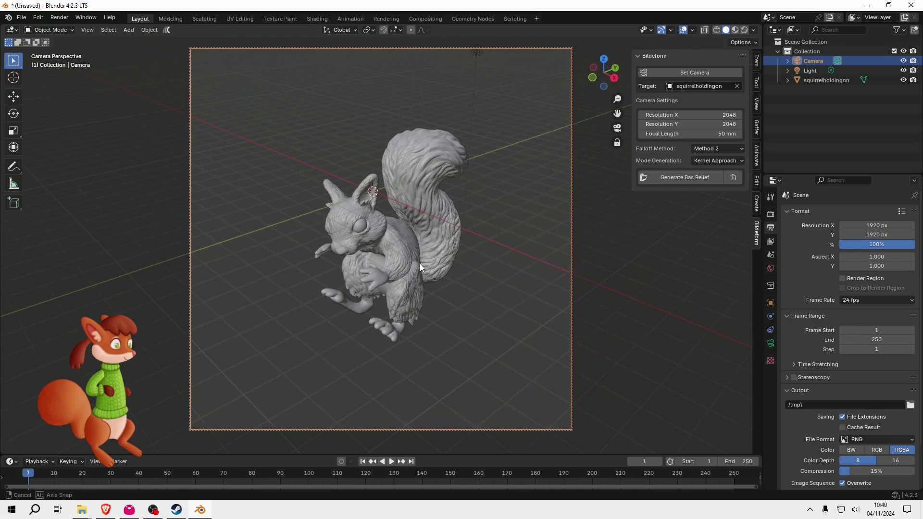
{"action": "left_click", "coordinate": [414, 263]}
{"action": "mouse_move", "coordinate": [414, 263]}
{"action": "middle_mouse_down"}
{"action": "mouse_move", "coordinate": [418, 278]}
{"action": "mouse_move", "coordinate": [388, 267]}
{"action": "mouse_move", "coordinate": [414, 230]}
{"action": "mouse_move", "coordinate": [457, 258]}
{"action": "mouse_move", "coordinate": [395, 270]}
{"action": "mouse_move", "coordinate": [417, 247]}
{"action": "middle_mouse_up"}
{"action": "scroll", "coordinate": [410, 252], "scroll_direction": "up", "scroll_amount": 3}
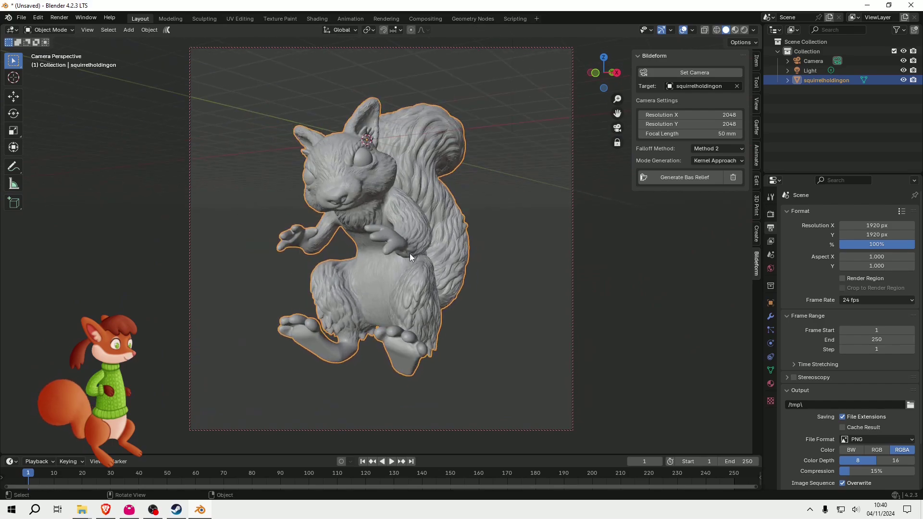
{"action": "scroll", "coordinate": [410, 255], "scroll_direction": "up", "scroll_amount": 1}
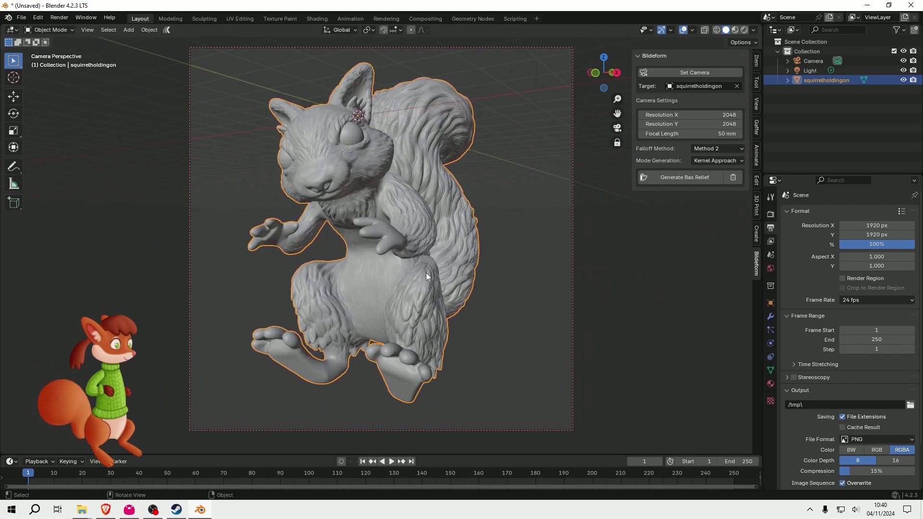
{"action": "mouse_move", "coordinate": [426, 272]}
{"action": "middle_mouse_down"}
{"action": "mouse_move", "coordinate": [392, 278]}
{"action": "mouse_move", "coordinate": [437, 272]}
{"action": "mouse_move", "coordinate": [425, 276]}
{"action": "middle_mouse_up"}
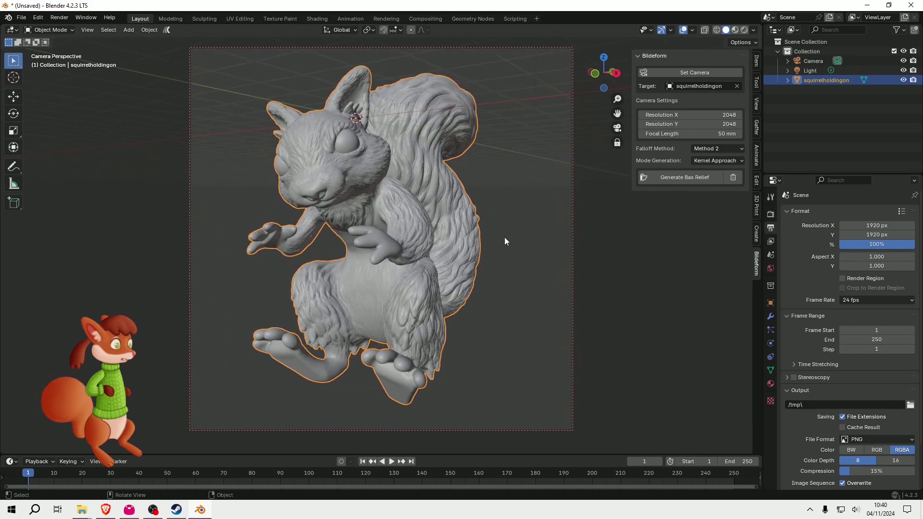
{"action": "left_click", "coordinate": [702, 74]}
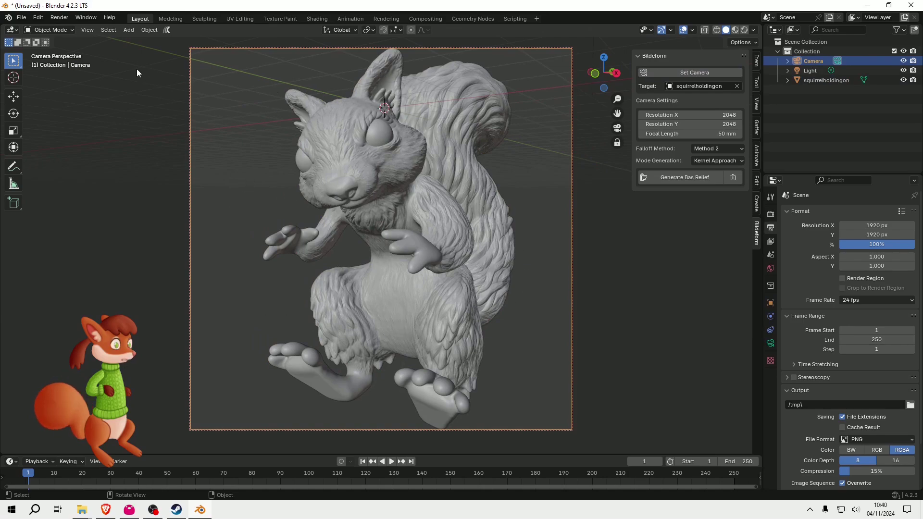
{"action": "left_click", "coordinate": [88, 29]}
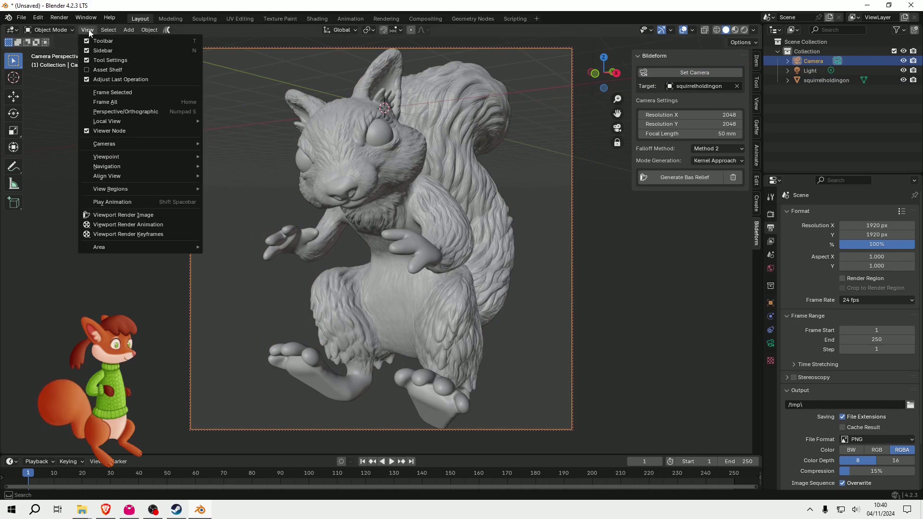
{"action": "mouse_move", "coordinate": [108, 176]}
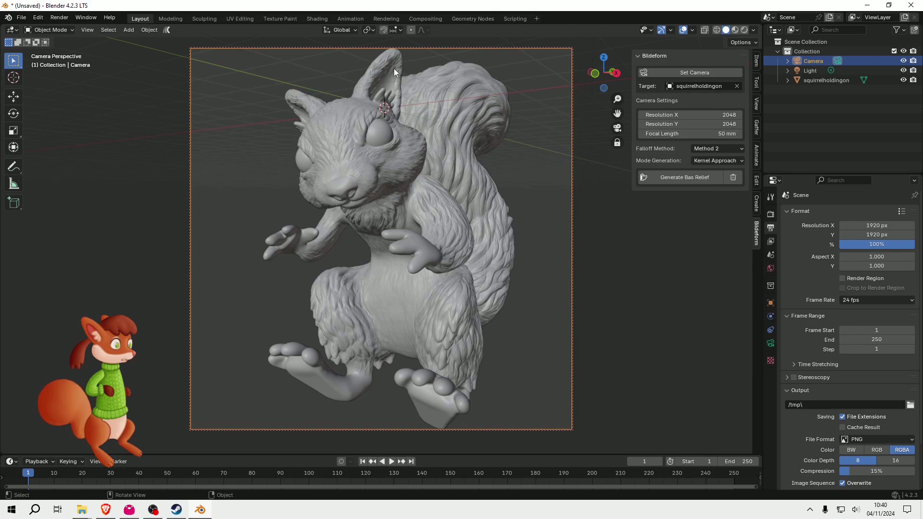
Step: Lower the Bildeform camera focal length to 46 mm
{"action": "left_click", "coordinate": [640, 134]}
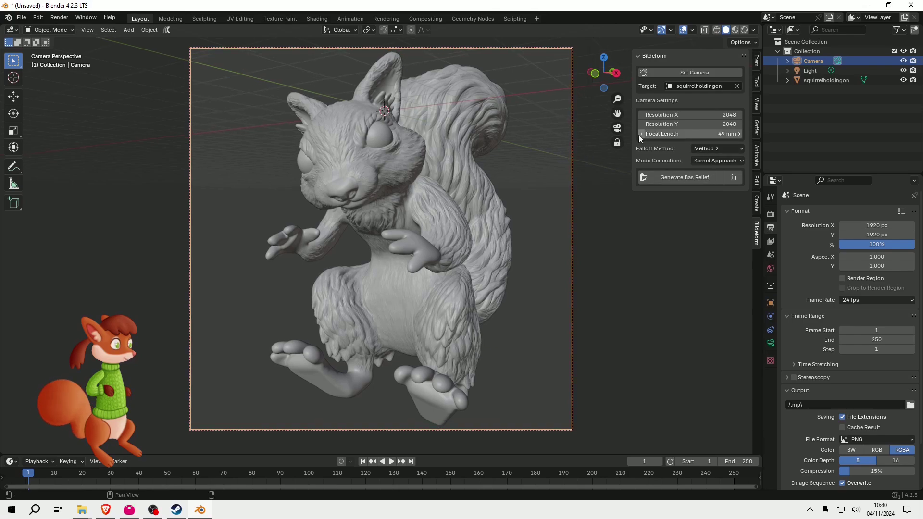
{"action": "left_click", "coordinate": [640, 134]}
{"action": "left_click", "coordinate": [641, 134]}
{"action": "left_click", "coordinate": [640, 134]}
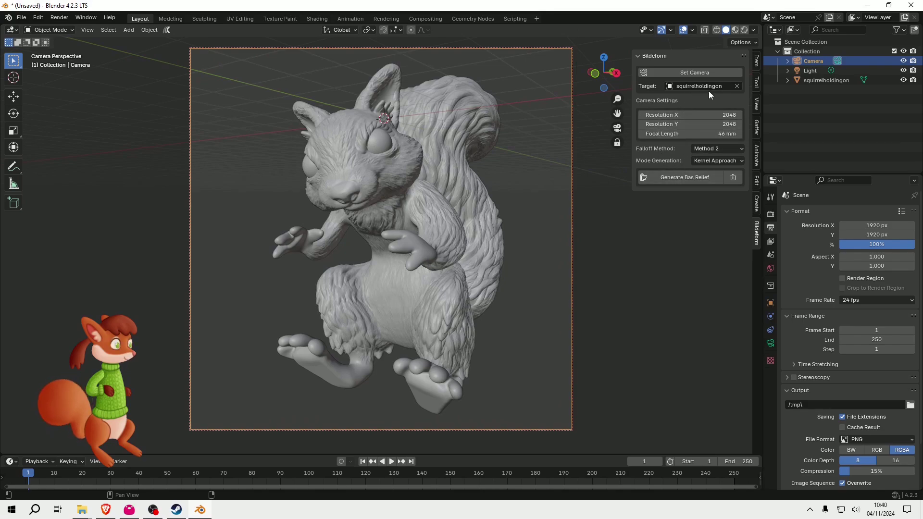
{"action": "left_click", "coordinate": [736, 162]}
{"action": "left_click", "coordinate": [736, 163]}
Step: Apply Shade Smooth to the squirrel model
{"action": "left_click", "coordinate": [341, 162]}
{"action": "right_click", "coordinate": [342, 163]}
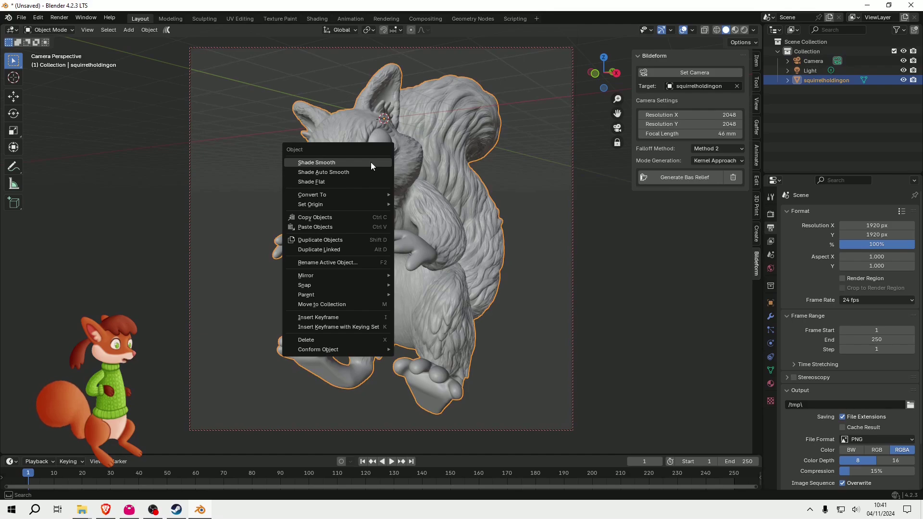
{"action": "left_click", "coordinate": [324, 164]}
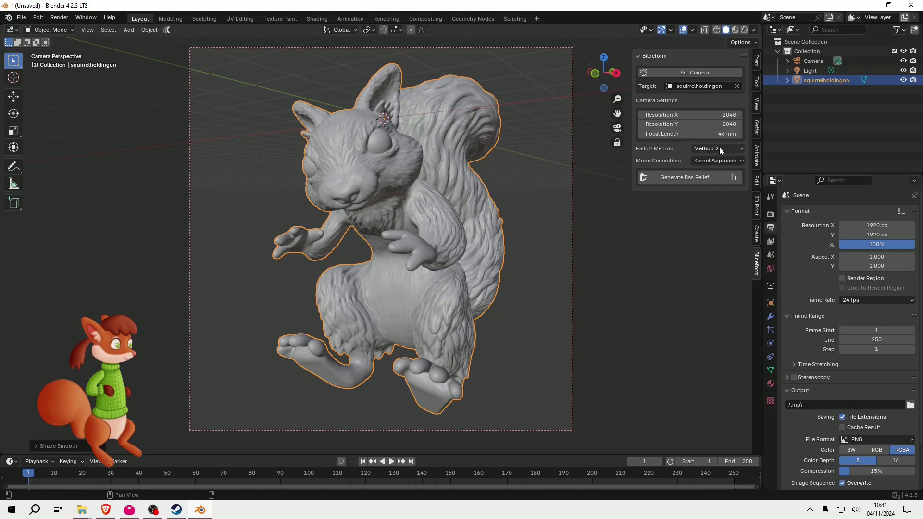
{"action": "left_click", "coordinate": [719, 162]}
{"action": "left_click", "coordinate": [719, 162]}
{"action": "left_click", "coordinate": [719, 161]}
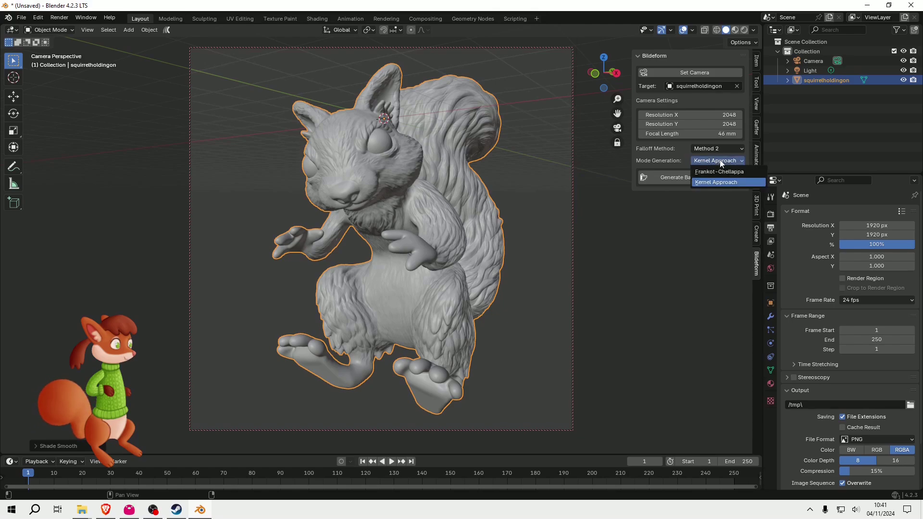
{"action": "left_click", "coordinate": [720, 162]}
{"action": "left_click", "coordinate": [719, 147]}
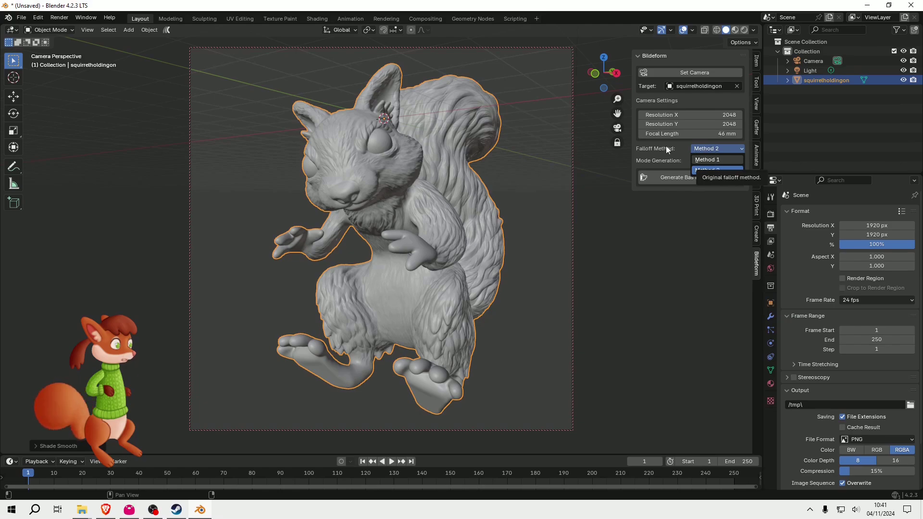
{"action": "left_click", "coordinate": [716, 161]}
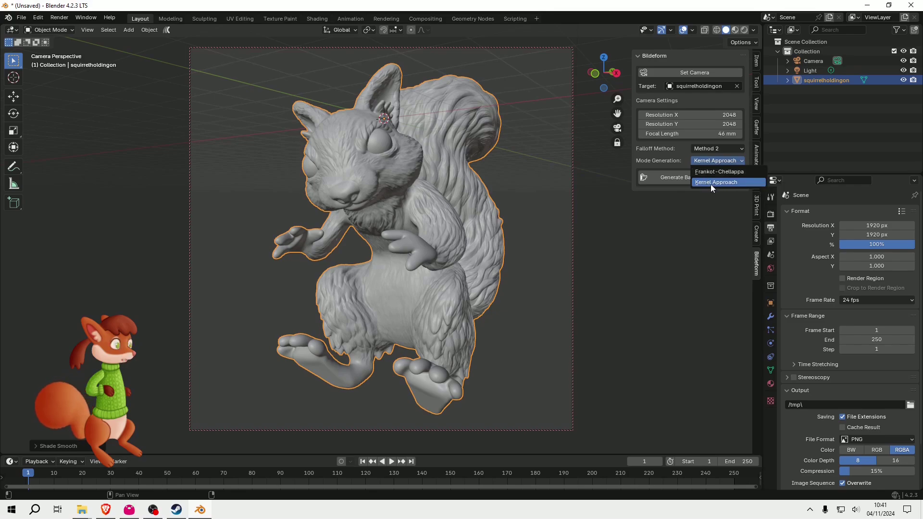
{"action": "left_click", "coordinate": [727, 183]}
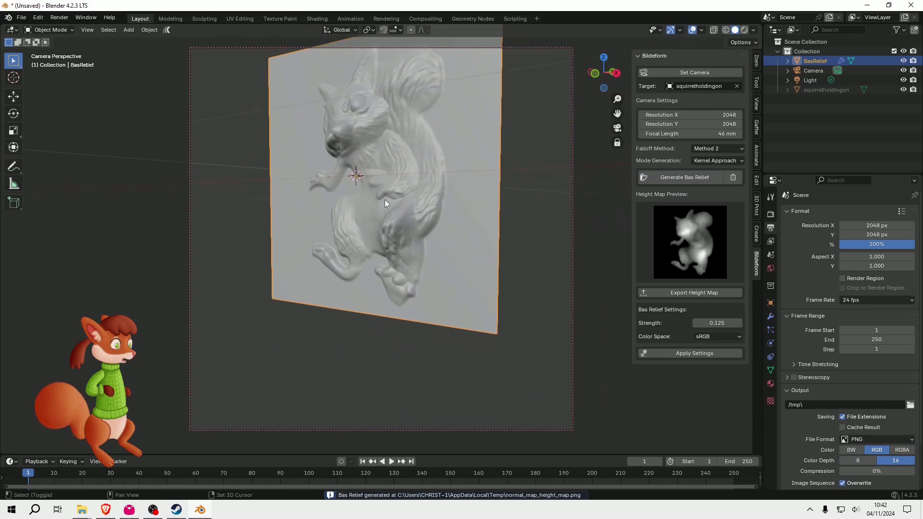
Step: Orbit the viewport to face the generated BasRelief plane squarely
{"action": "middle_click_drag", "start_coordinate": [390, 245], "coordinate": [456, 265]}
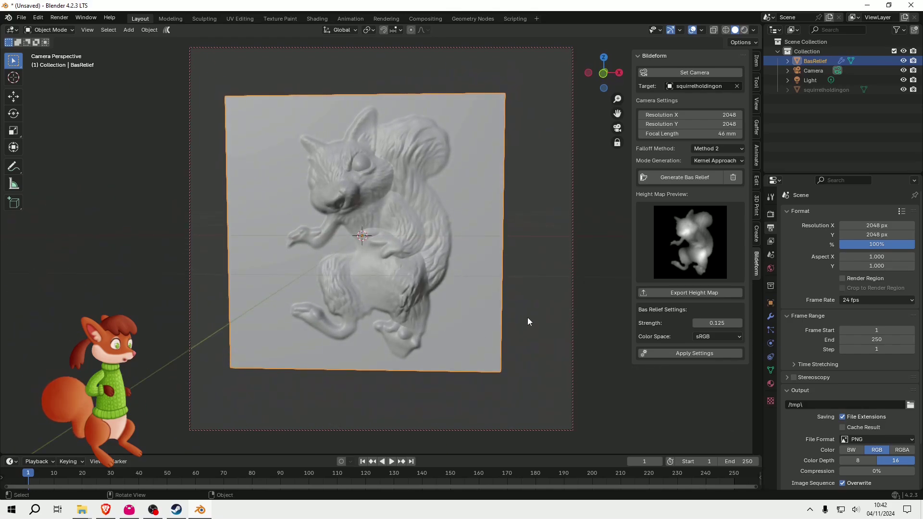
Step: Set the bas-relief Color Space to Linear Rec.709, keeping strength at 0.125
{"action": "left_click", "coordinate": [711, 336]}
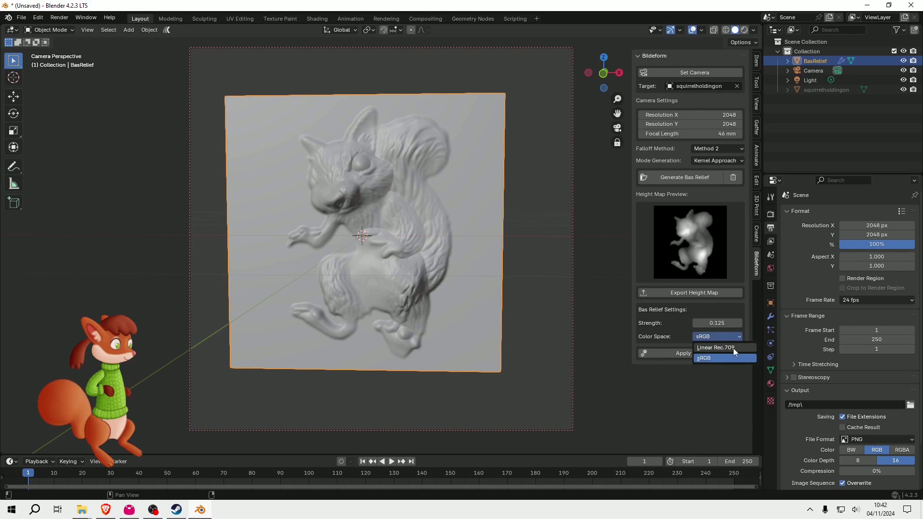
{"action": "left_click", "coordinate": [724, 347]}
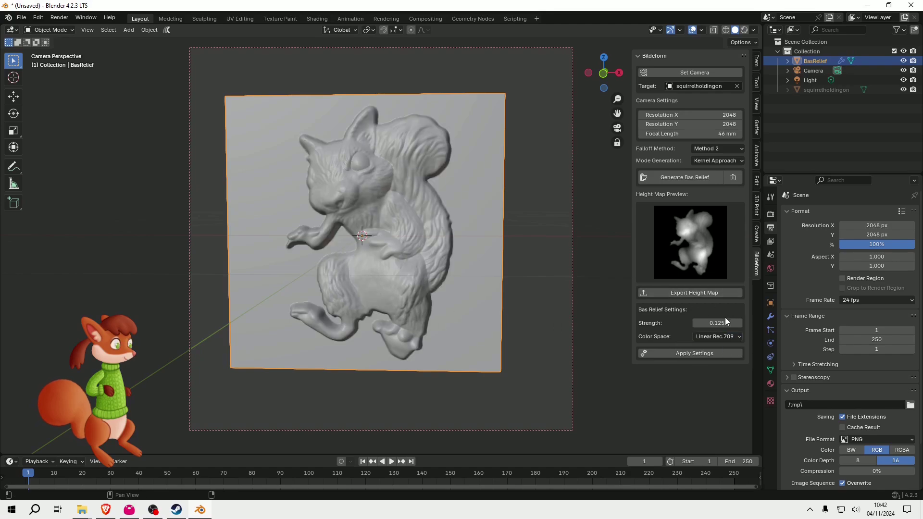
{"action": "mouse_move", "coordinate": [716, 323]}
{"action": "left_mouse_down"}
{"action": "mouse_move", "coordinate": [757, 323]}
{"action": "mouse_move", "coordinate": [702, 323]}
{"action": "left_mouse_up"}
{"action": "middle_click_drag", "start_coordinate": [452, 300], "coordinate": [471, 297]}
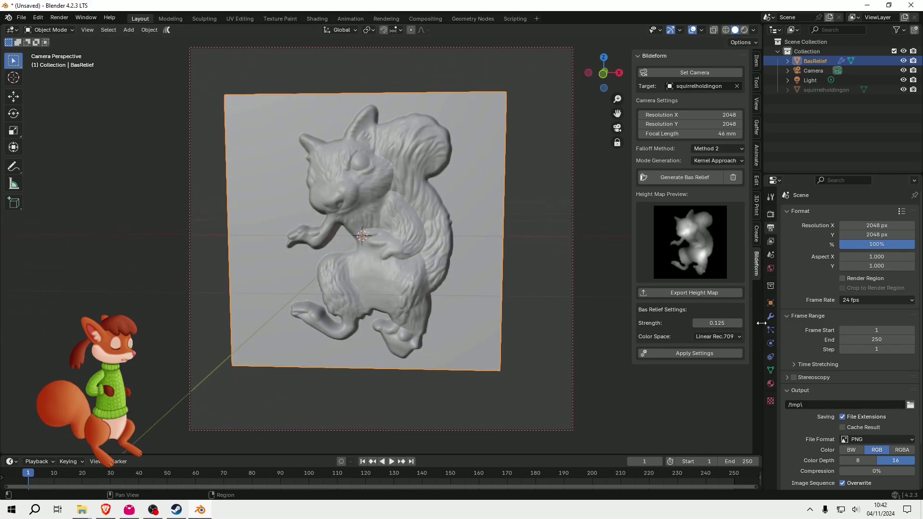
Step: Show BasRelief's modifiers: Displace at strength 0.125, midlevel 0.5, and Smooth by Angle 30°
{"action": "left_click", "coordinate": [770, 316]}
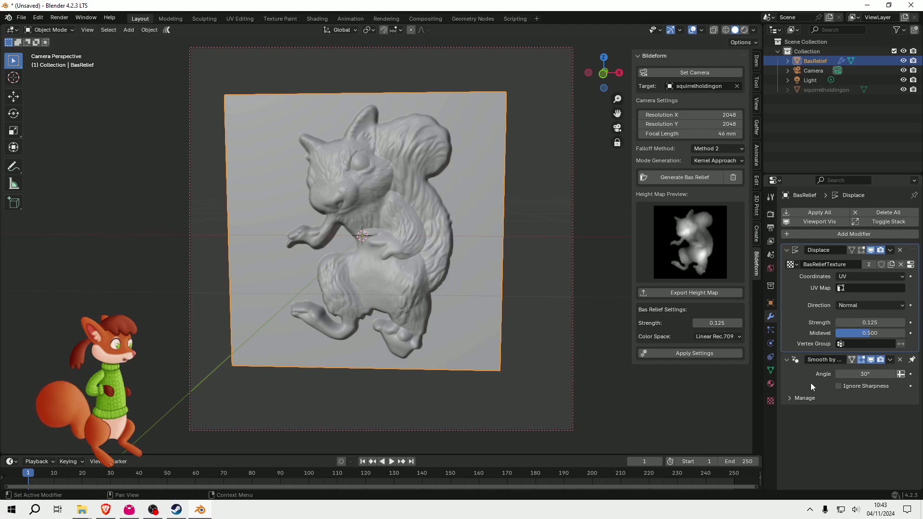
Step: Toggle Smooth by Angle's viewport and render visibility off and back on
{"action": "left_click", "coordinate": [870, 359]}
{"action": "left_click", "coordinate": [871, 360]}
{"action": "left_click", "coordinate": [880, 359]}
{"action": "left_click", "coordinate": [881, 360]}
Step: Bake the Displace and Smooth by Angle modifiers into the BasRelief mesh with Apply Settings
{"action": "left_click", "coordinate": [679, 354]}
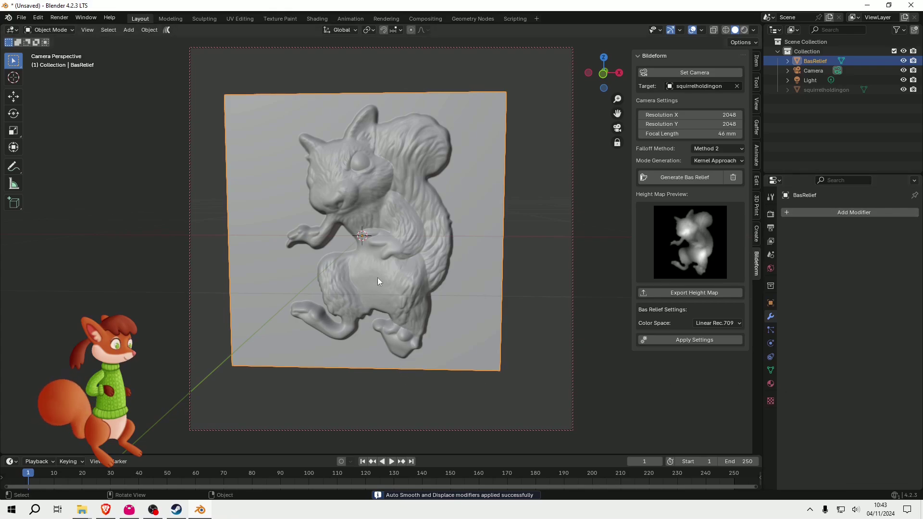
{"action": "middle_click_drag", "start_coordinate": [377, 278], "coordinate": [310, 172]}
{"action": "middle_click_drag", "start_coordinate": [426, 262], "coordinate": [435, 279]}
{"action": "middle_click_drag", "start_coordinate": [448, 246], "coordinate": [479, 309]}
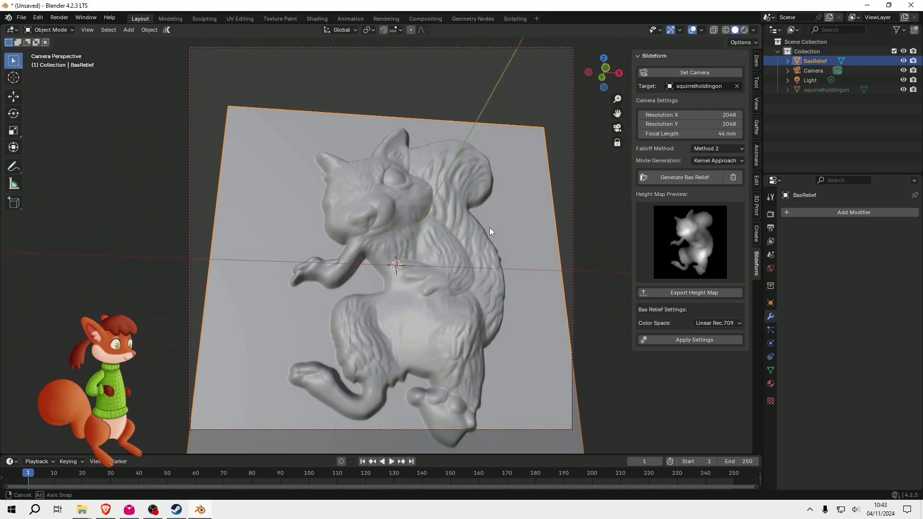
{"action": "middle_click_drag", "start_coordinate": [490, 231], "coordinate": [360, 192]}
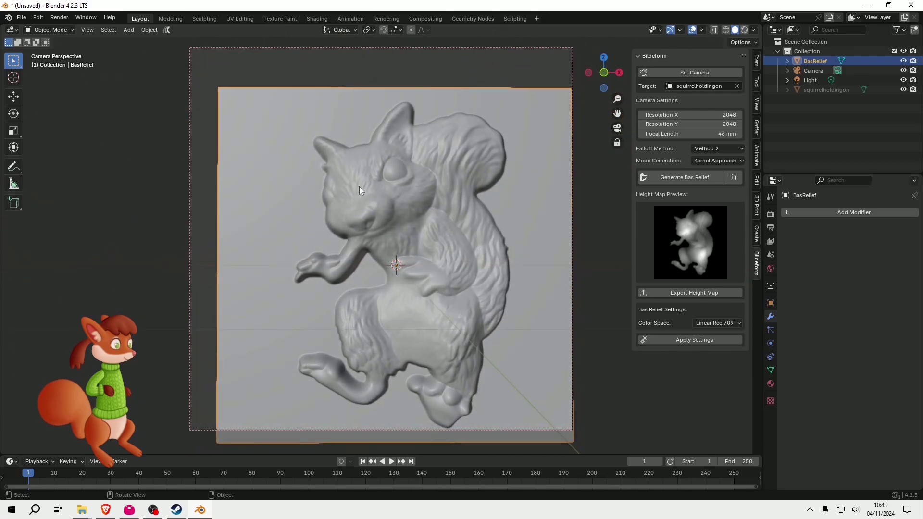
{"action": "key", "text": "Tab"}
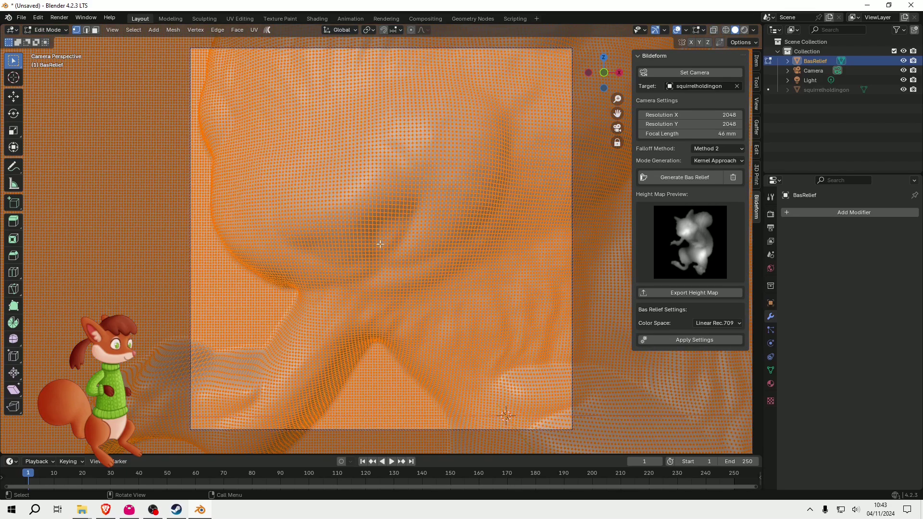
{"action": "key", "text": "Tab"}
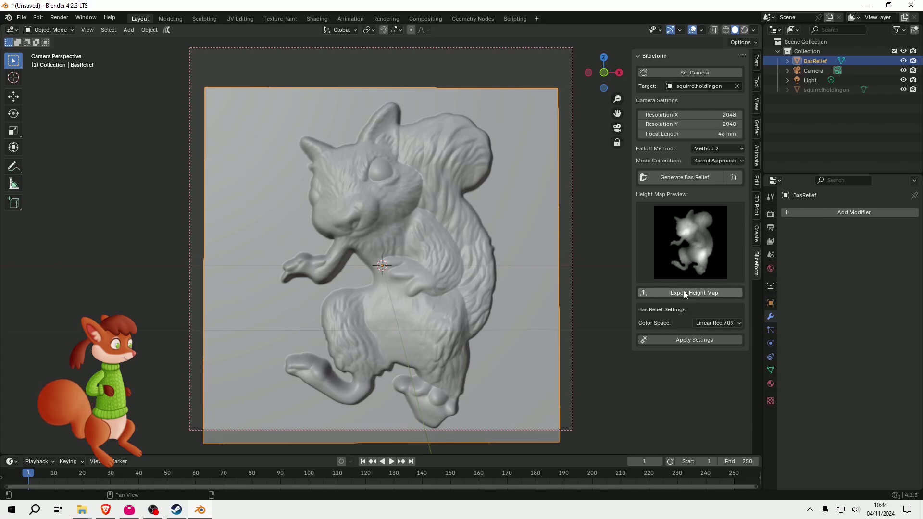
Step: Export the height map into the bildeform folder as squirrel2.png
{"action": "left_click", "coordinate": [711, 292]}
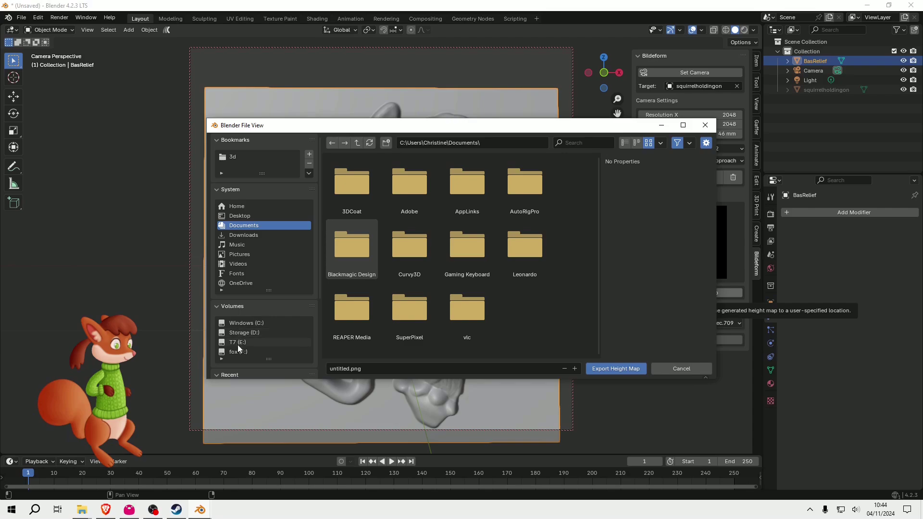
{"action": "scroll", "coordinate": [238, 344], "scroll_direction": "down", "scroll_amount": 2}
{"action": "left_click", "coordinate": [248, 363]}
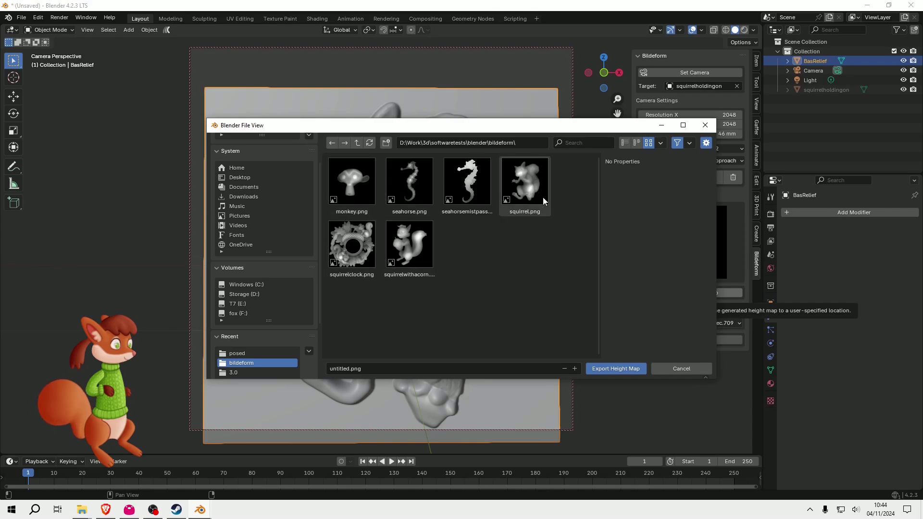
{"action": "left_click", "coordinate": [529, 173]}
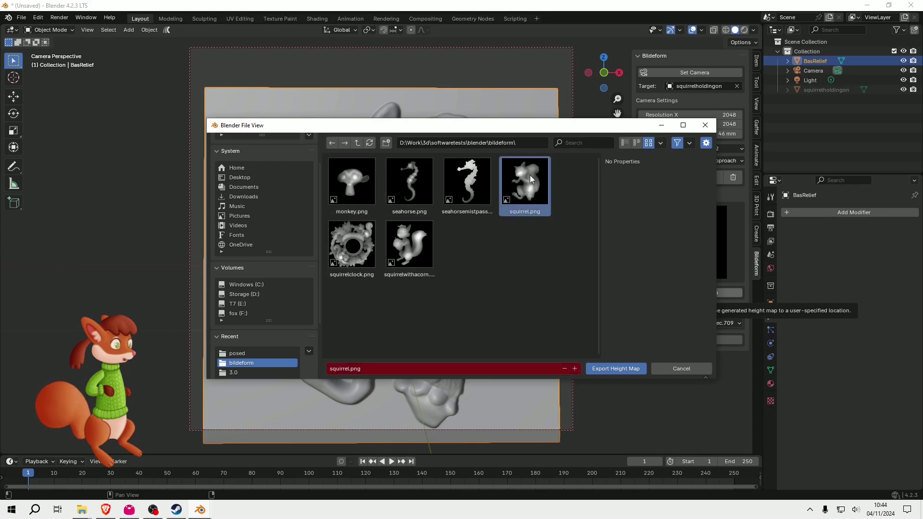
{"action": "left_click", "coordinate": [348, 369]}
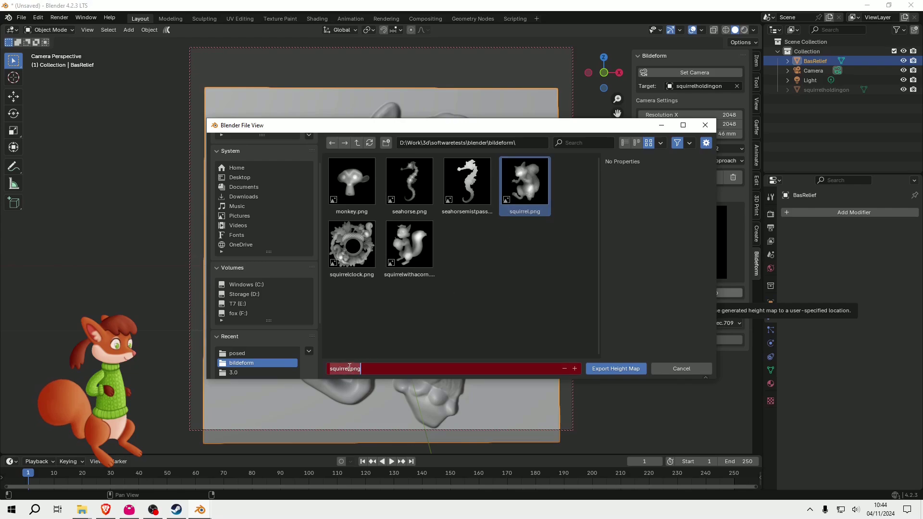
{"action": "left_click", "coordinate": [349, 368]}
{"action": "type", "text": "2"}
{"action": "left_click", "coordinate": [613, 372]}
Step: Confirm the export to save the height map as squirrel2.png in the bildeform folder
{"action": "left_click", "coordinate": [596, 372]}
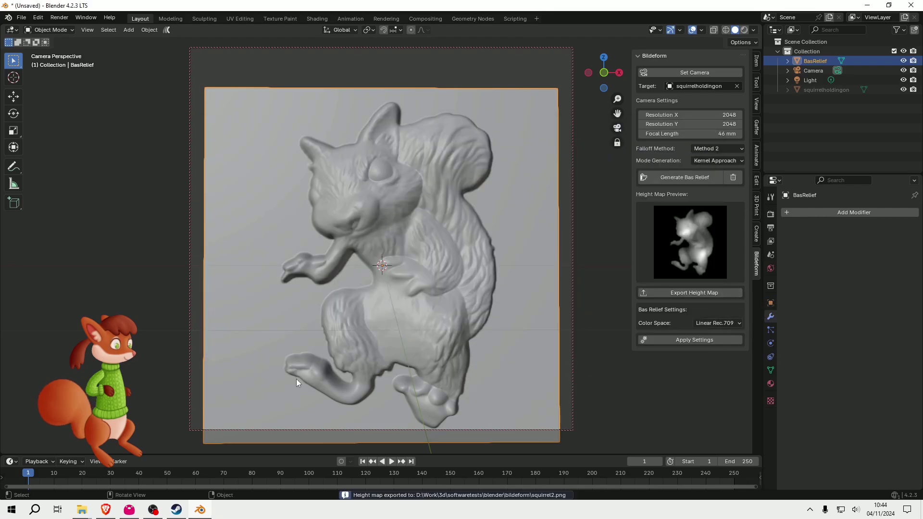